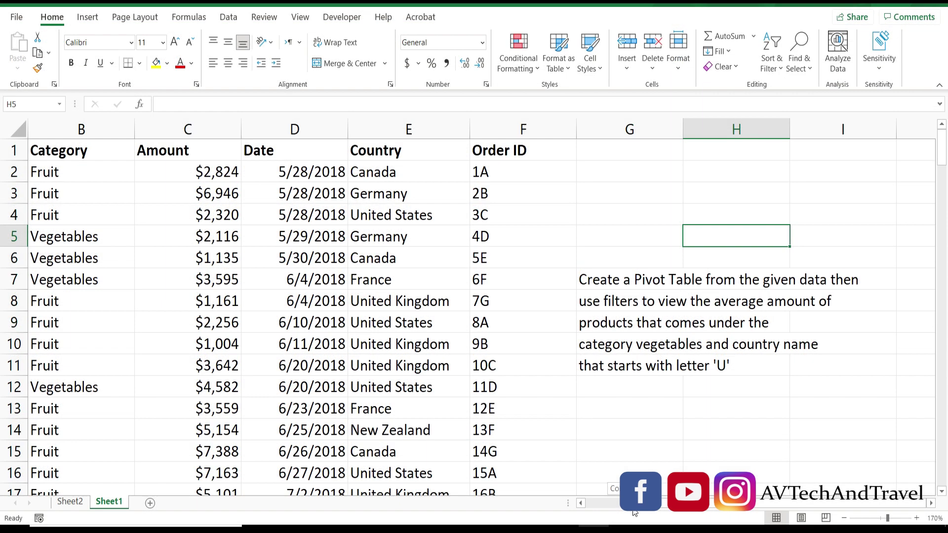
Step: Select the sales data block starting at A1 through F84
scroll(635, 514, left, 2)
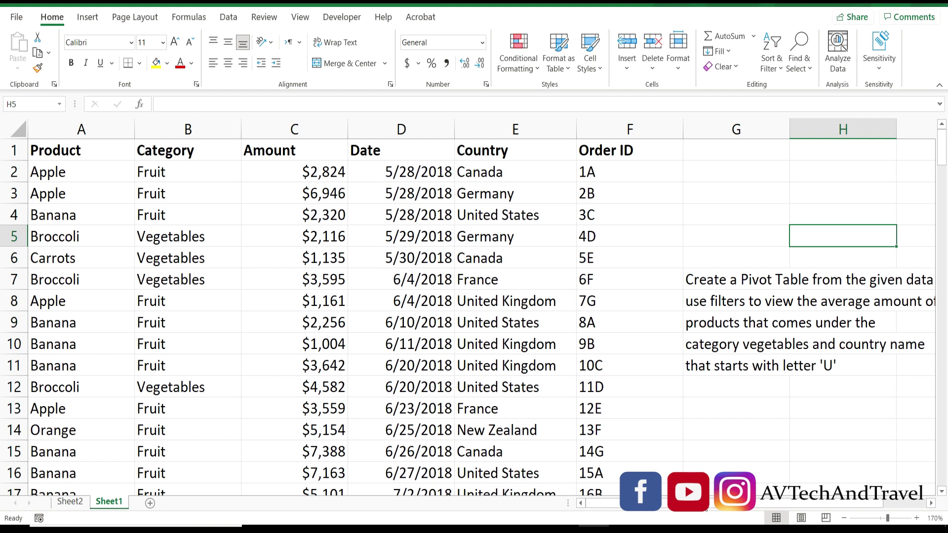
scroll(732, 371, right, 2)
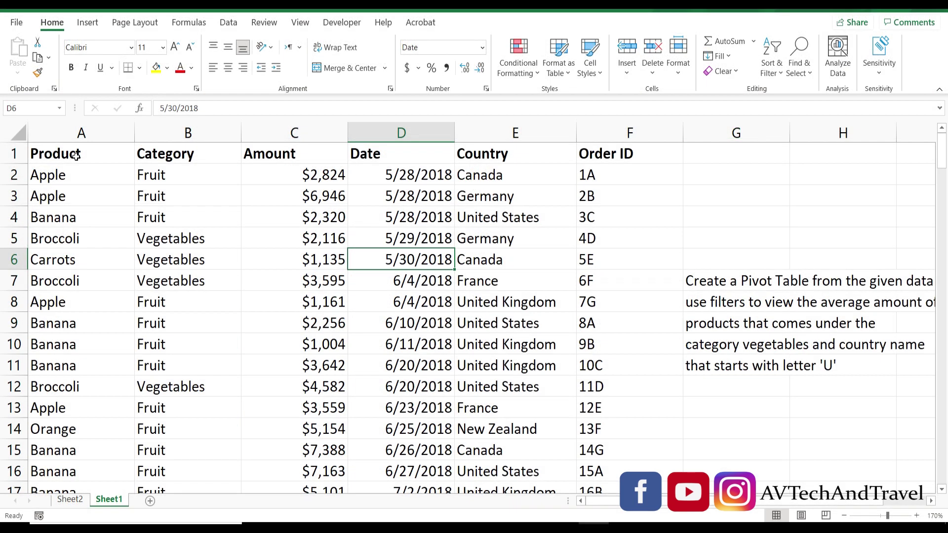
drag(75, 155, 615, 223)
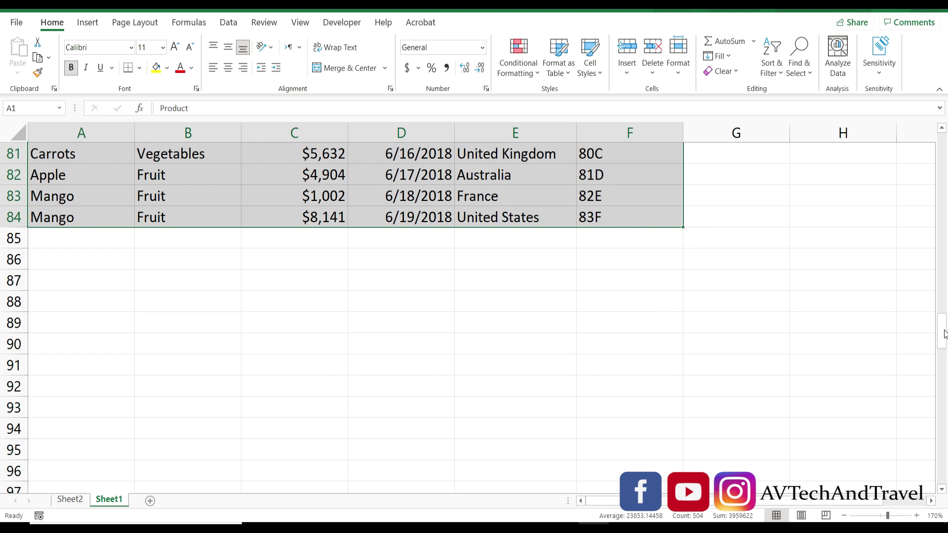
drag(944, 335, 934, 280)
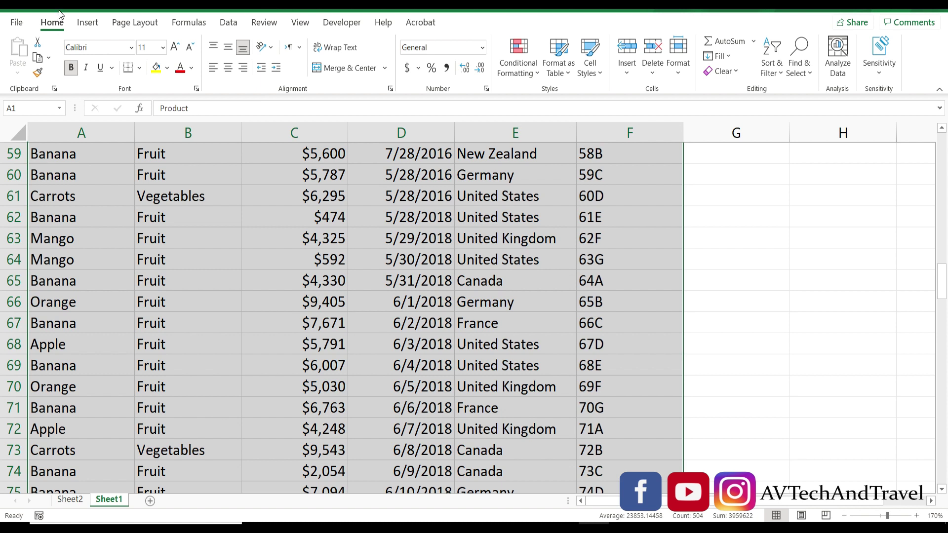
Step: Convert A1:F84 into a table with headers, then select a cell inside it
click(87, 25)
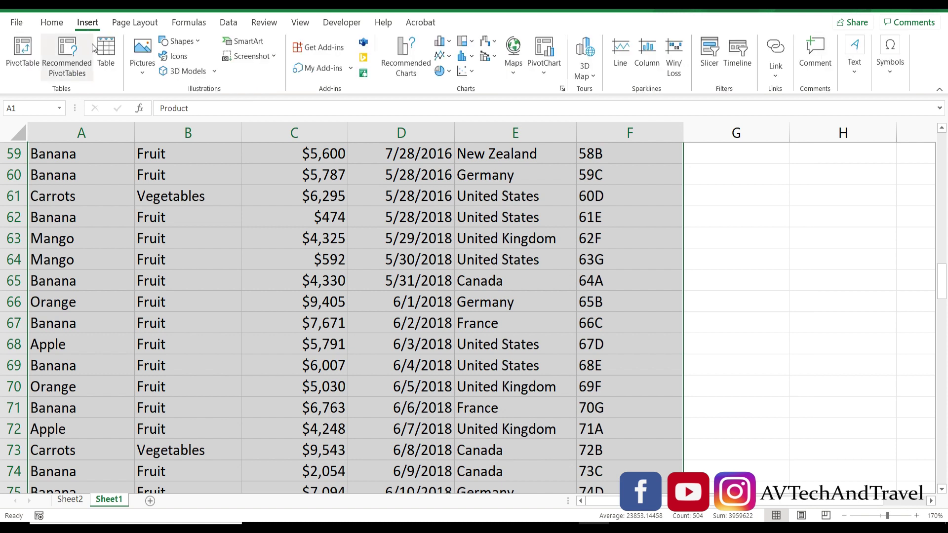
click(107, 61)
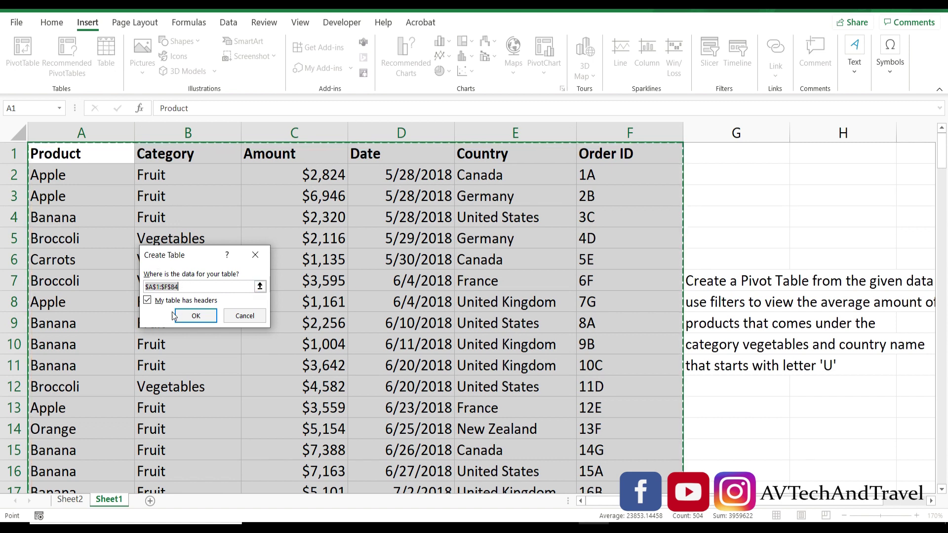
click(201, 312)
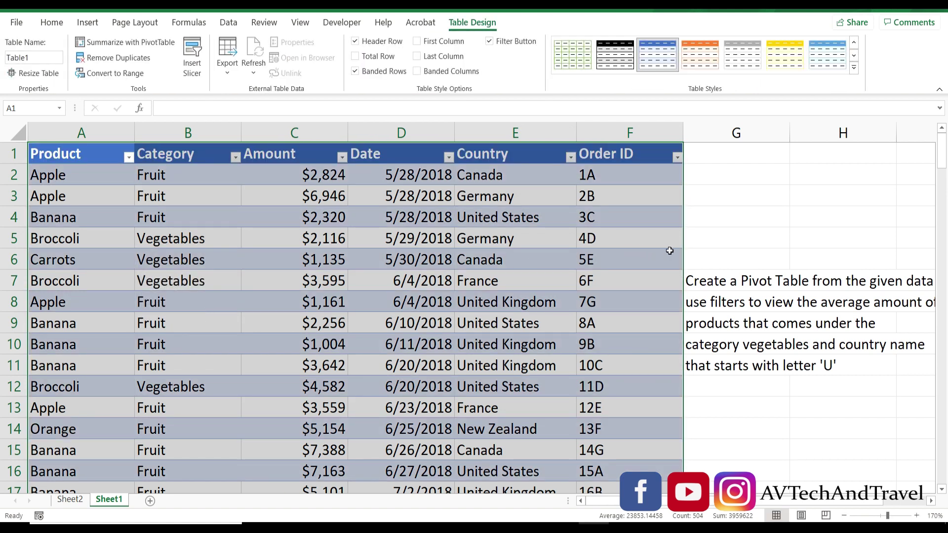
click(722, 232)
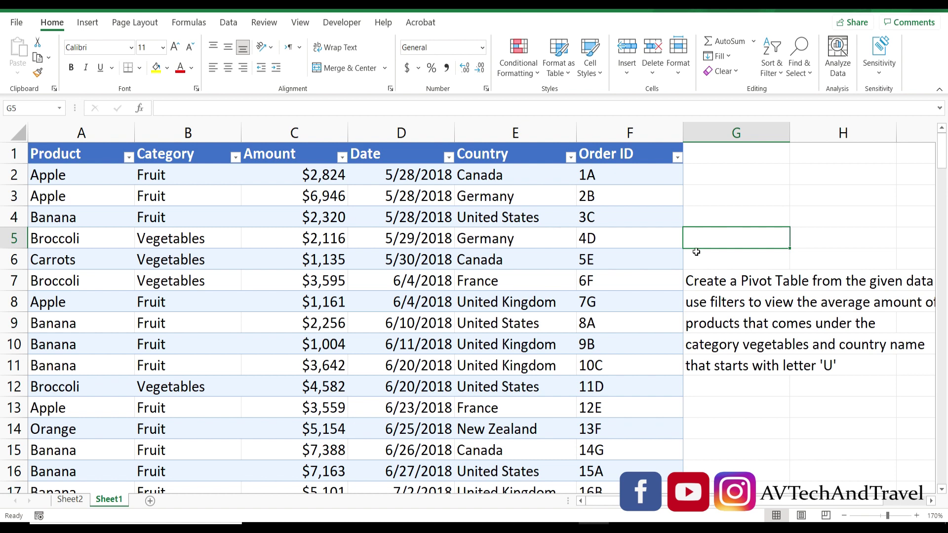
click(367, 282)
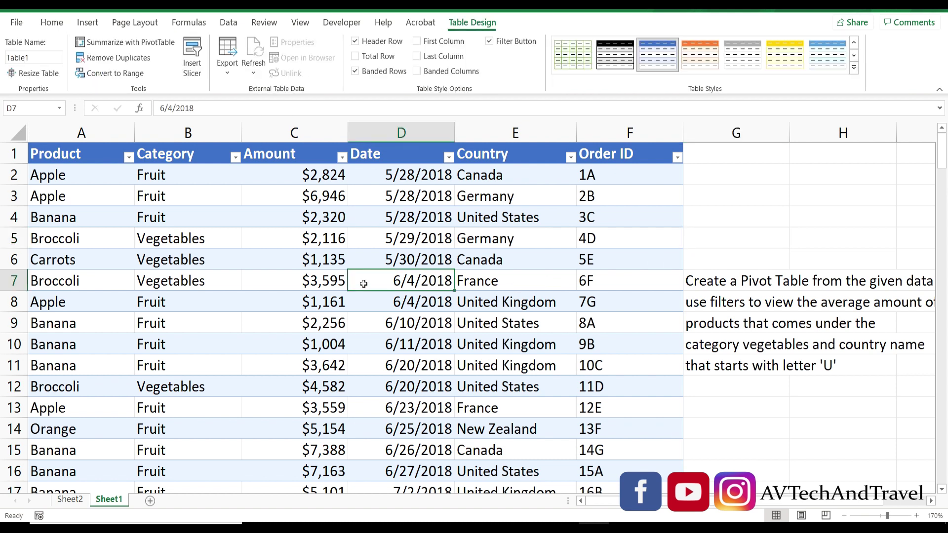
click(88, 22)
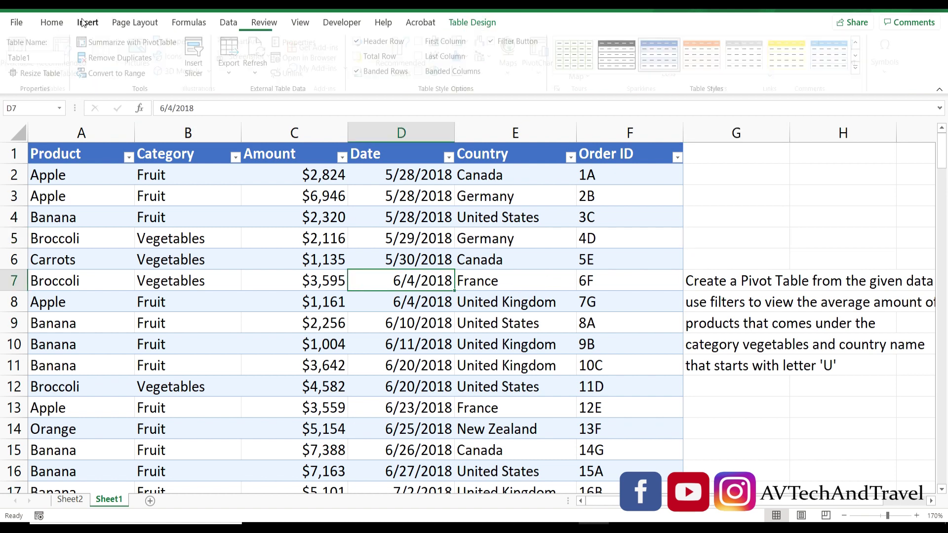
Step: Create an empty PivotTable1 from Table1 on a new worksheet, Sheet3
click(23, 51)
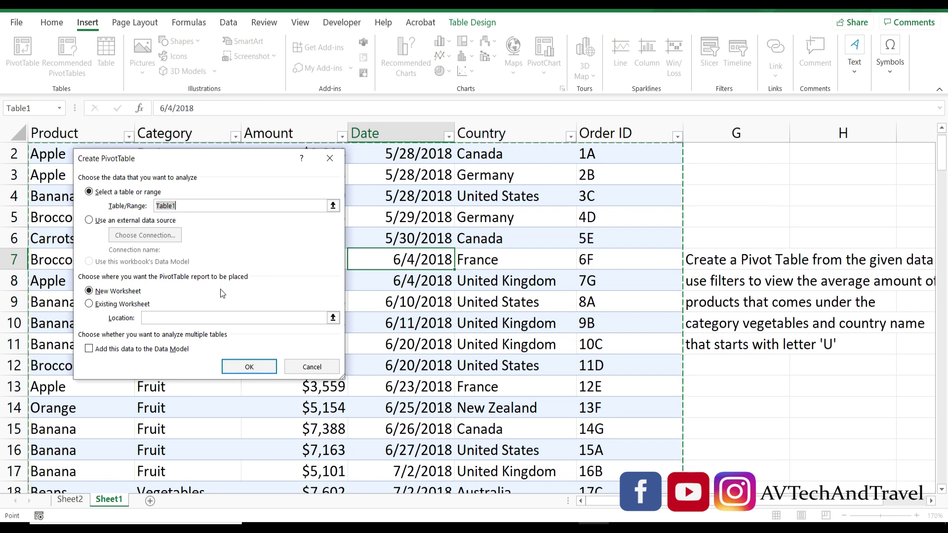
click(236, 368)
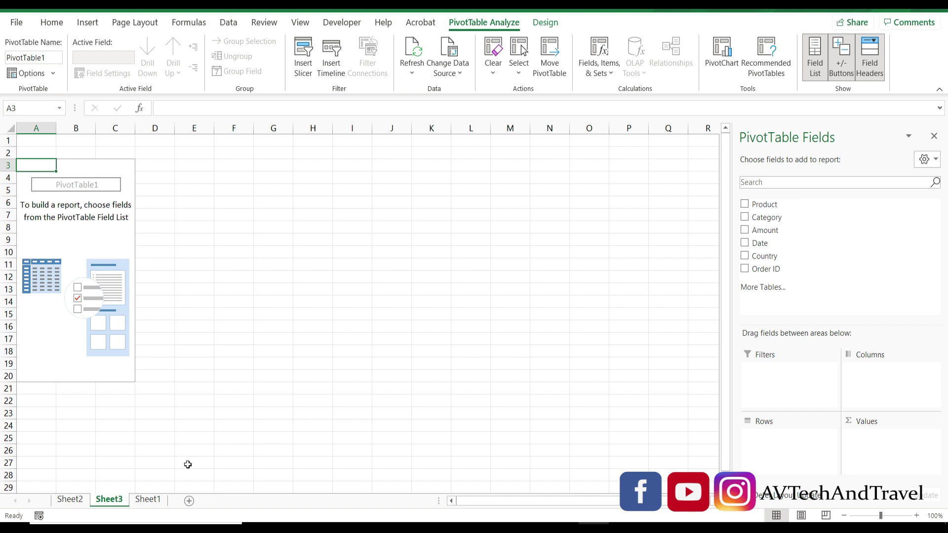
click(150, 505)
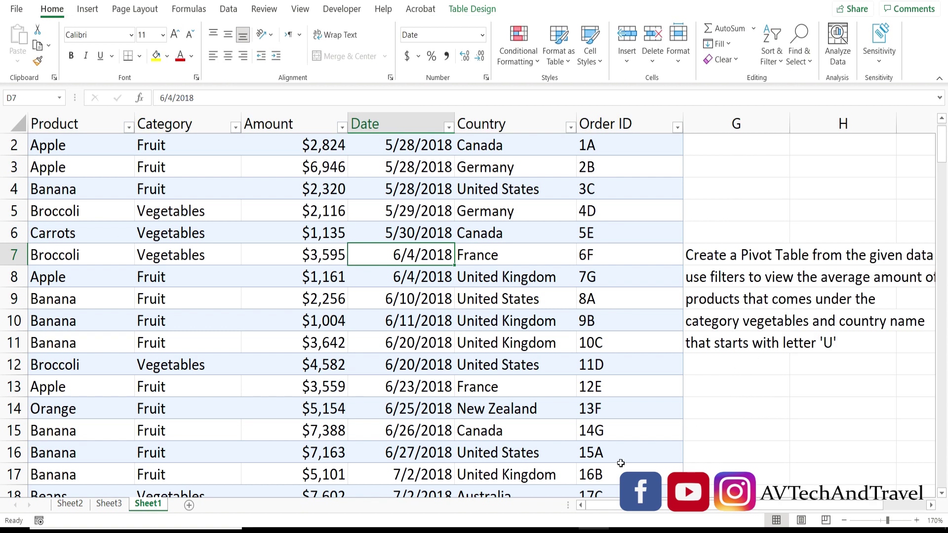
scroll(627, 508, right, 1)
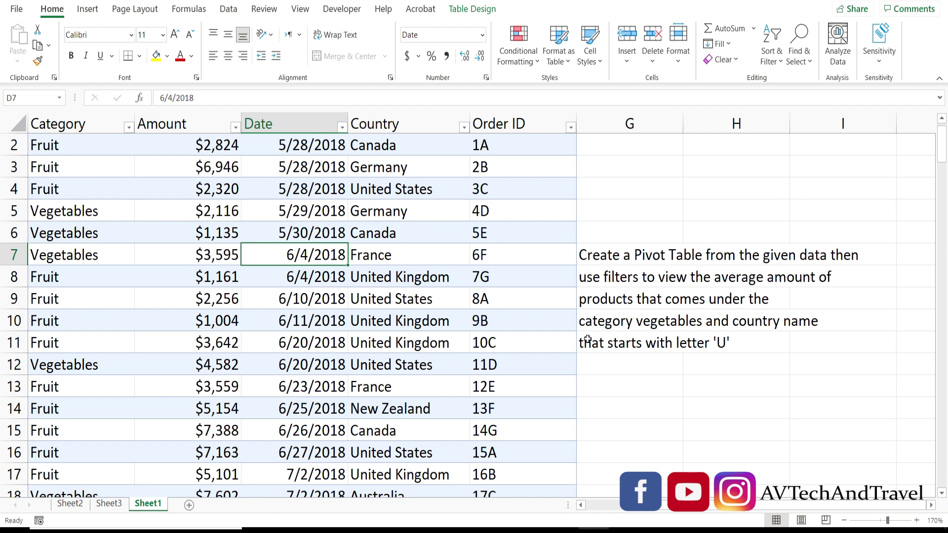
click(110, 505)
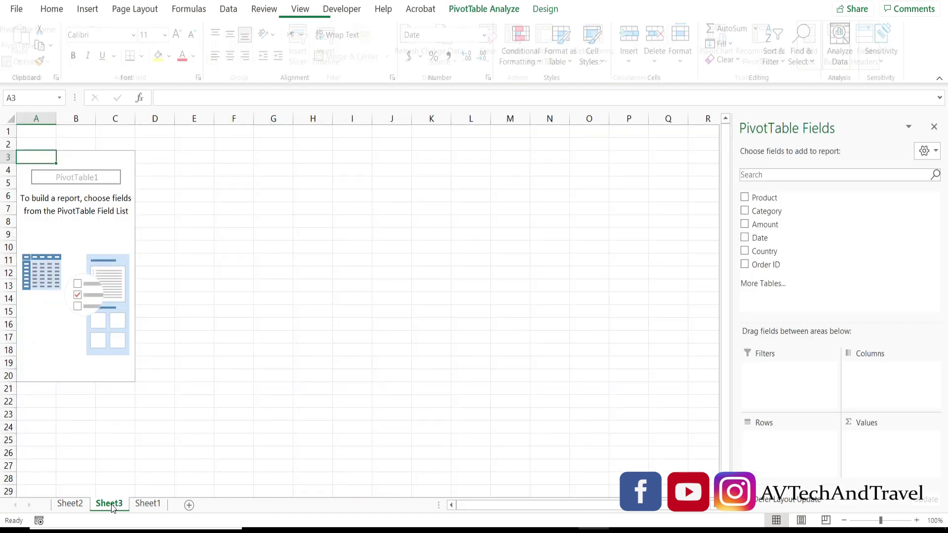
Step: Place Product in the pivot's Rows and Amount in its Values
drag(788, 203, 780, 456)
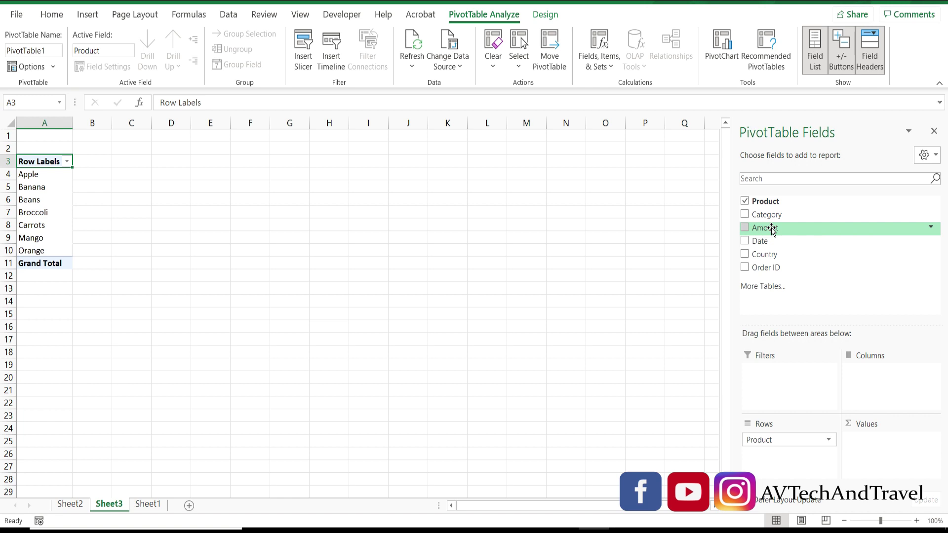
drag(773, 229, 877, 451)
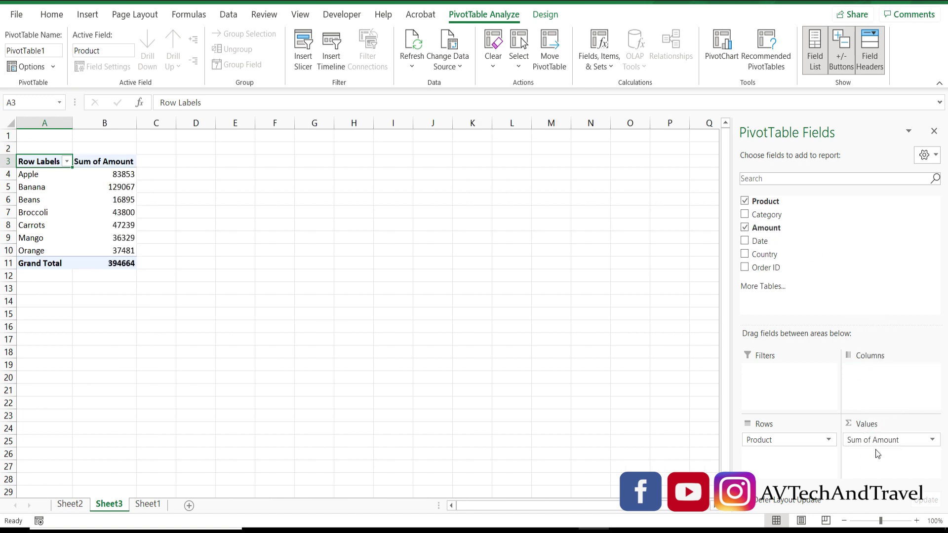
Step: Change the Amount value field's summary from Sum to Average
click(912, 443)
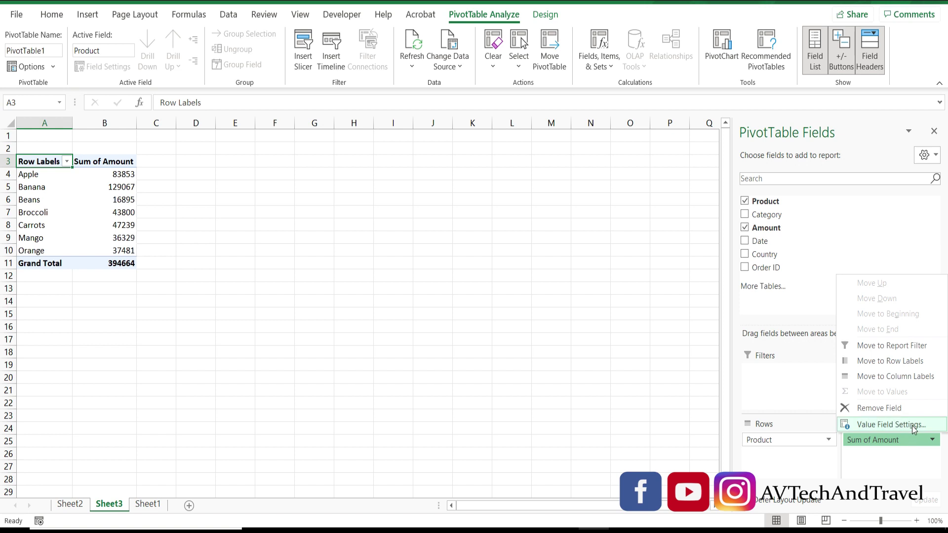
click(911, 426)
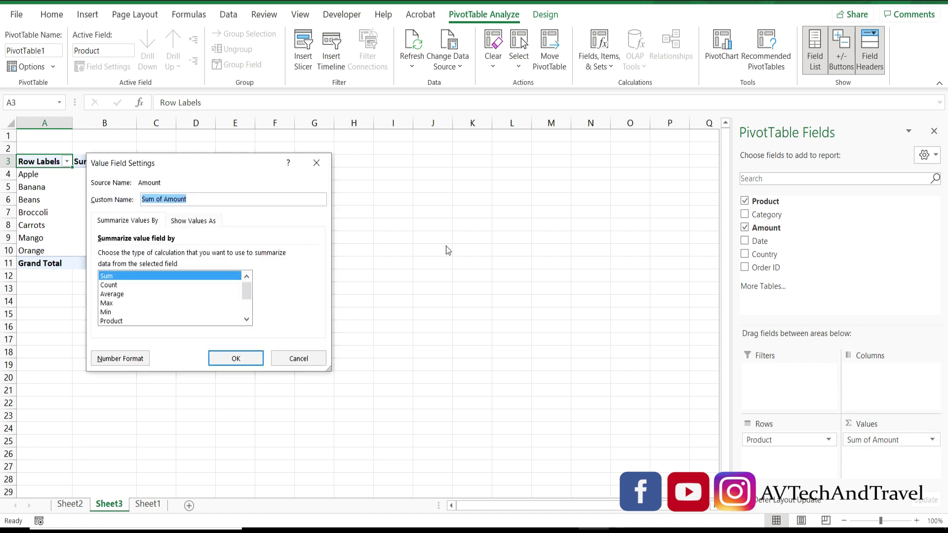
click(131, 295)
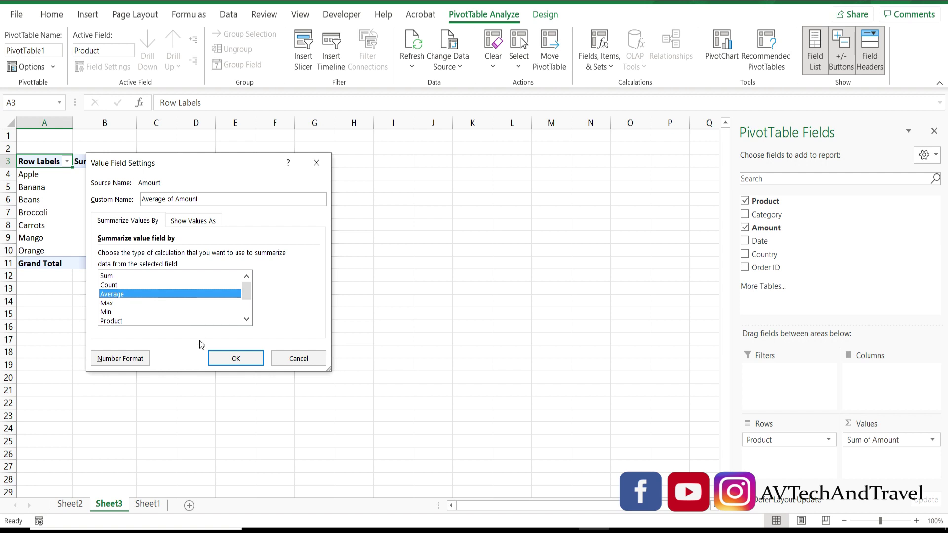
click(214, 360)
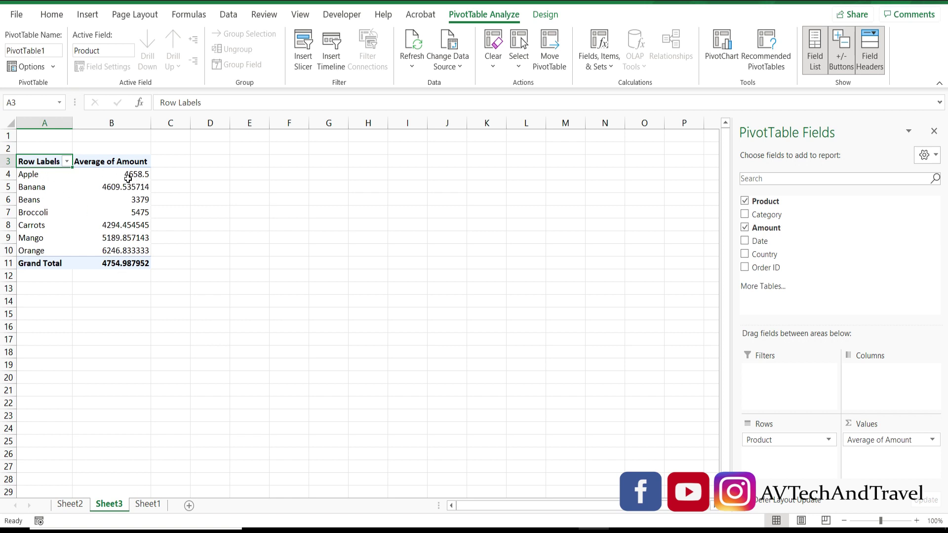
mouse_move(140, 184)
key(ctrl+Page_Down)
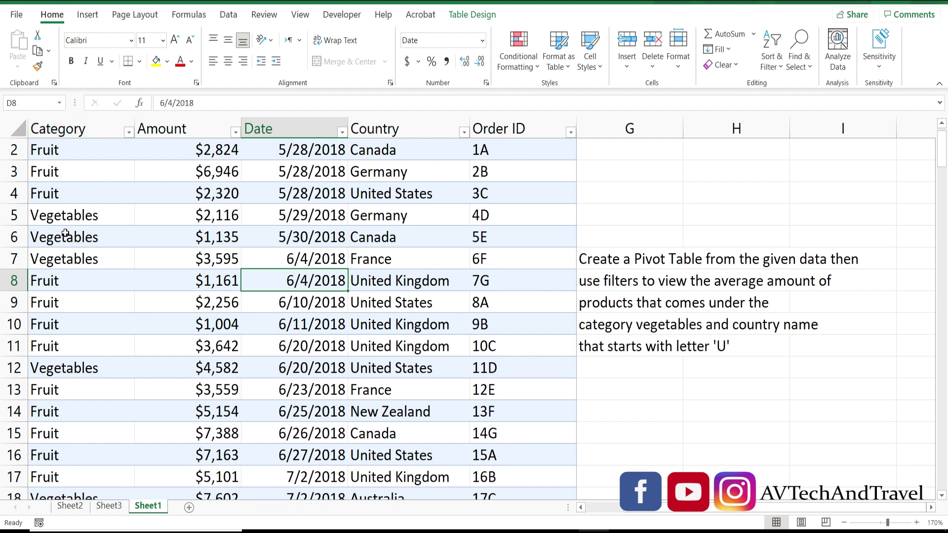
click(113, 509)
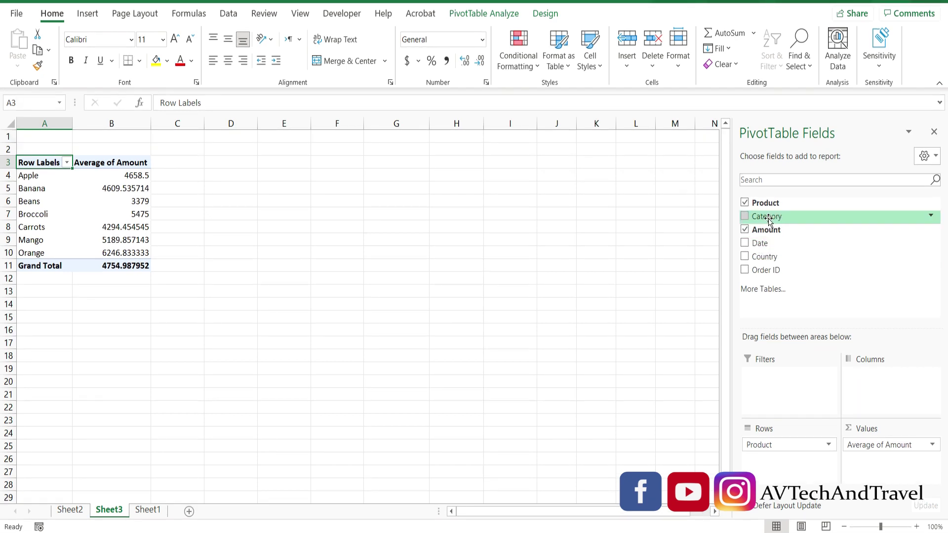
Step: Add Category as a report filter and set it to Vegetables
drag(768, 220, 779, 394)
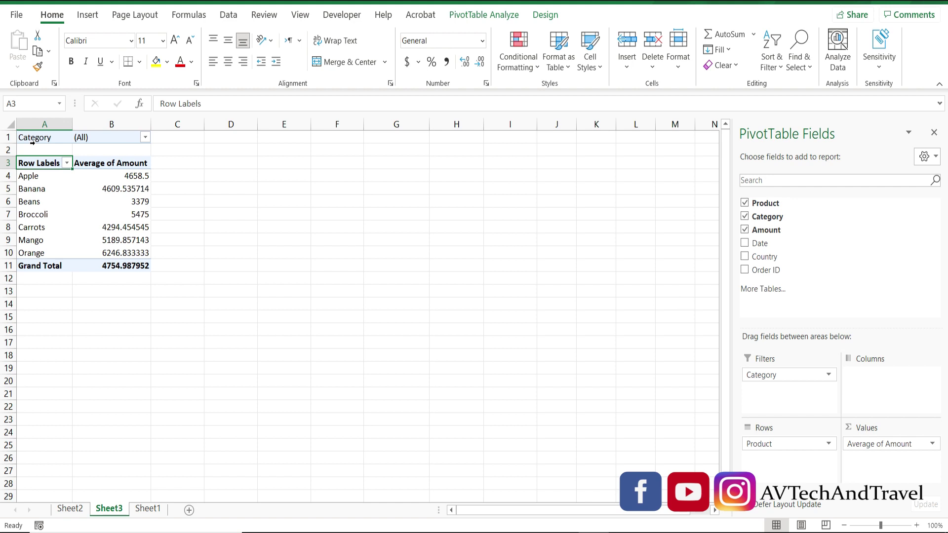
click(148, 138)
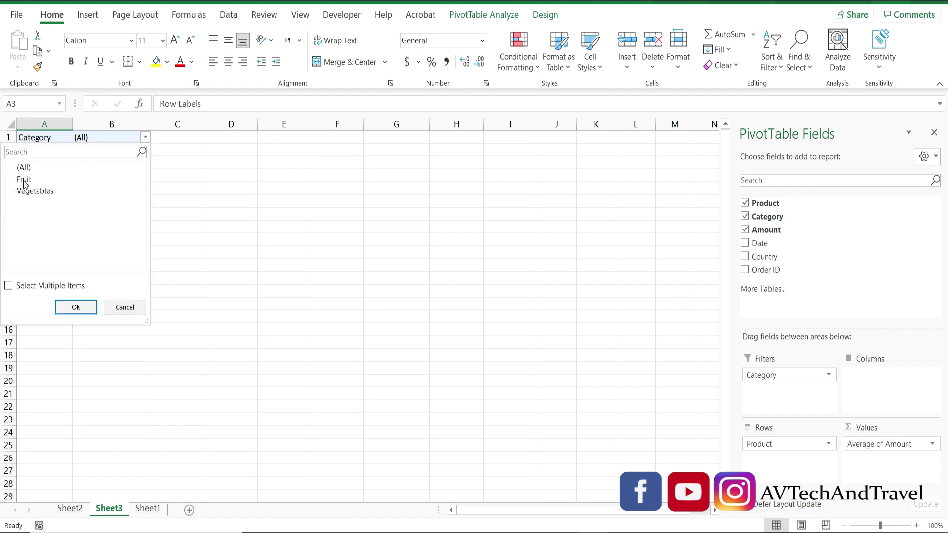
click(44, 192)
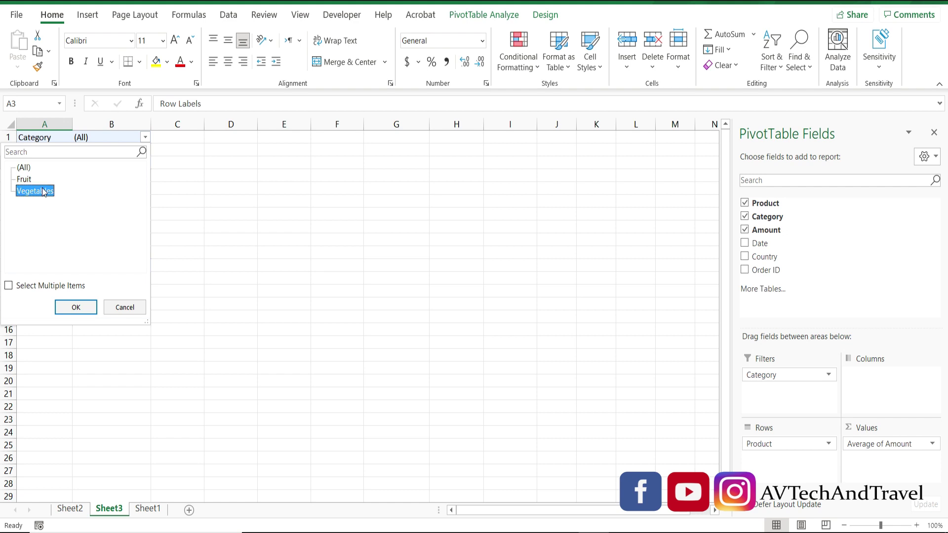
click(76, 306)
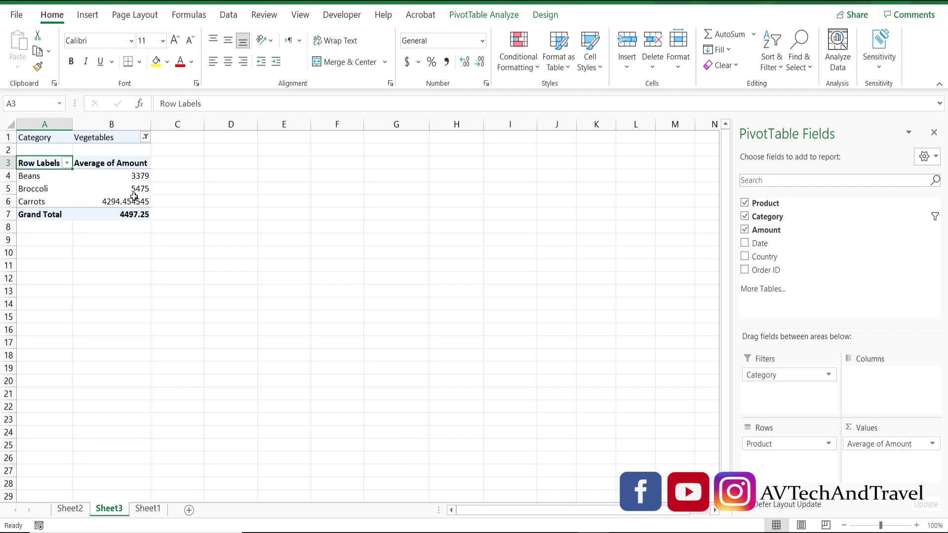
Step: Reset the Category filter to (All) and view Sheet1's source data
click(114, 140)
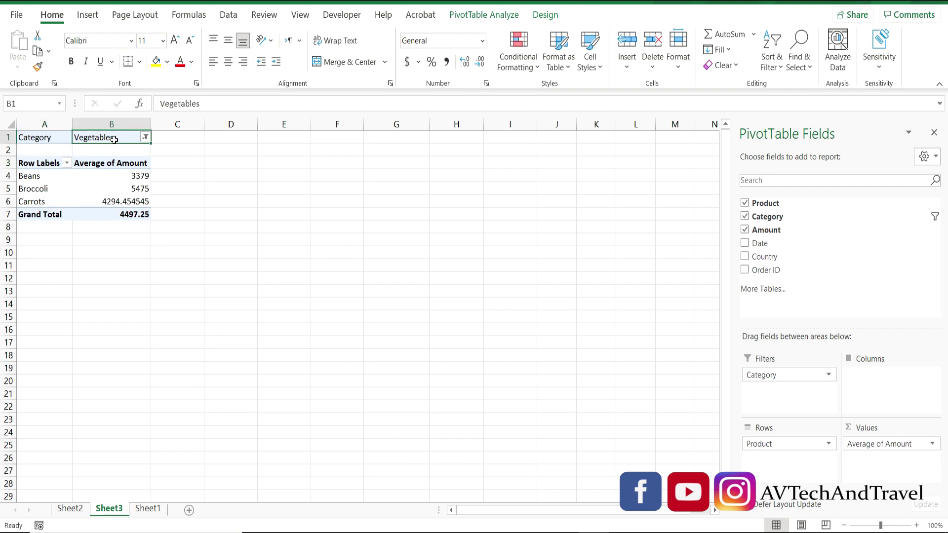
click(146, 138)
click(18, 168)
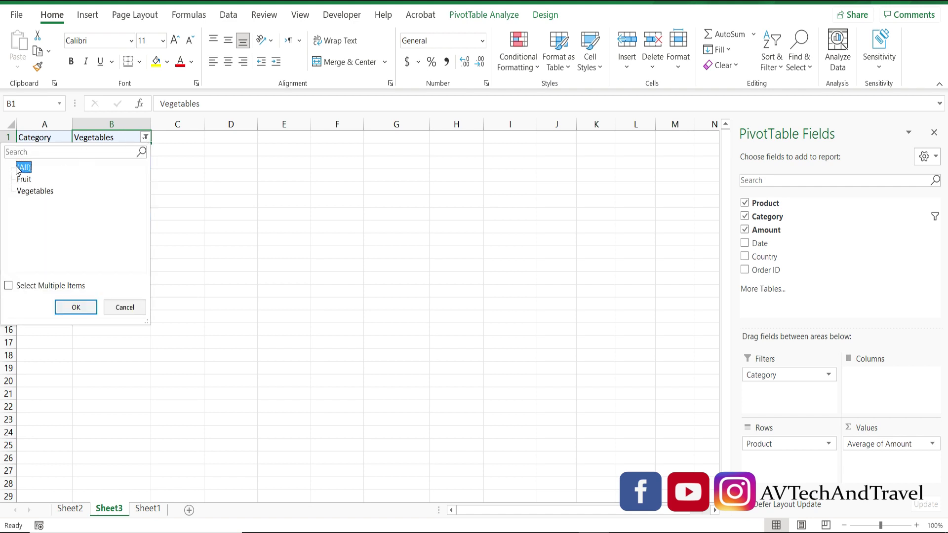
click(74, 306)
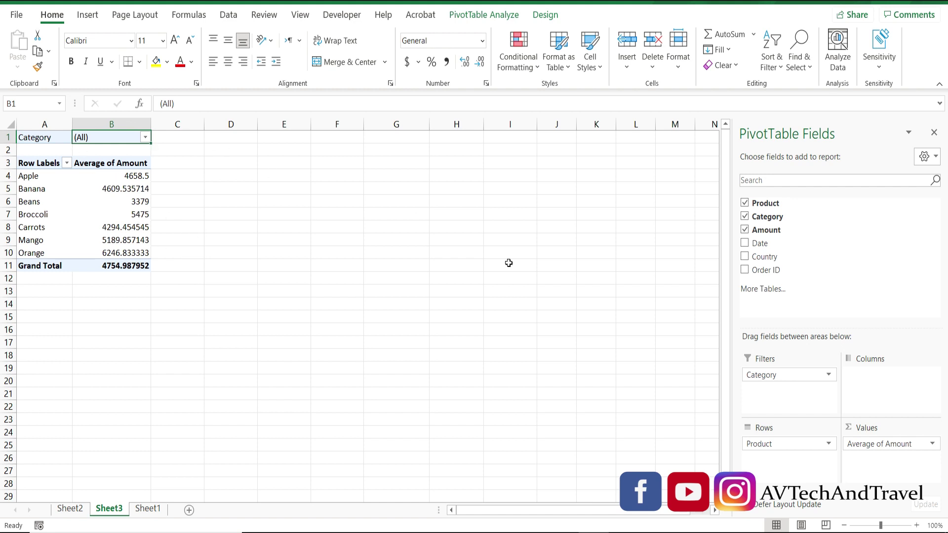
click(149, 509)
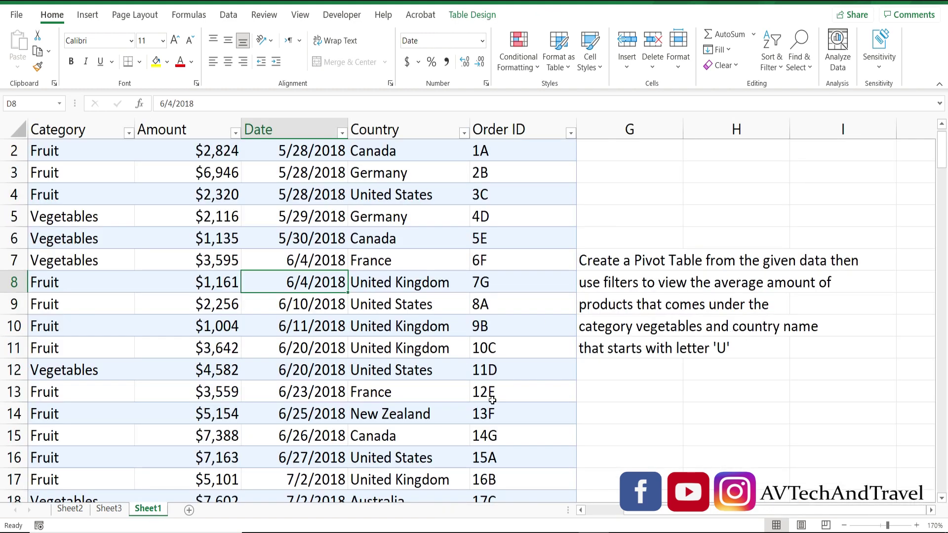
Step: Add Country to the Sheet3 pivot's Columns area
click(109, 509)
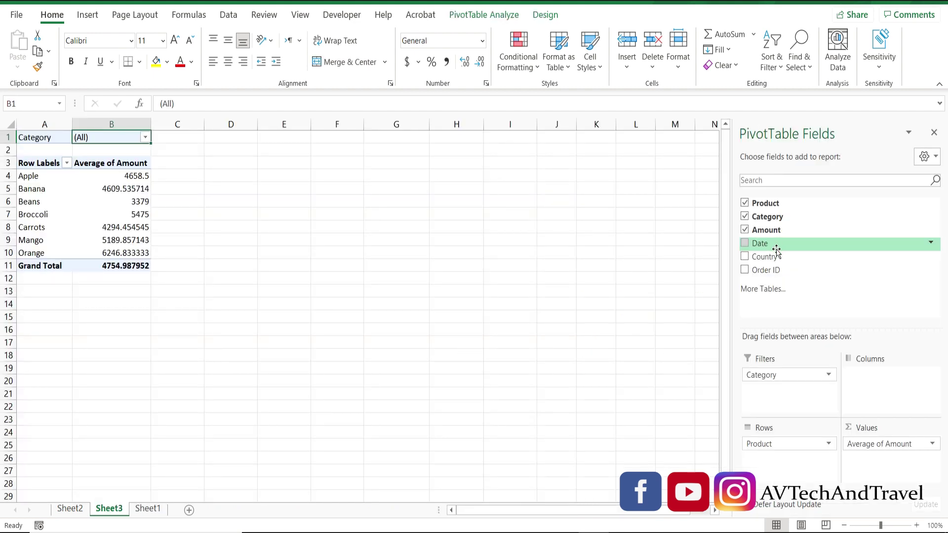
drag(777, 257, 876, 412)
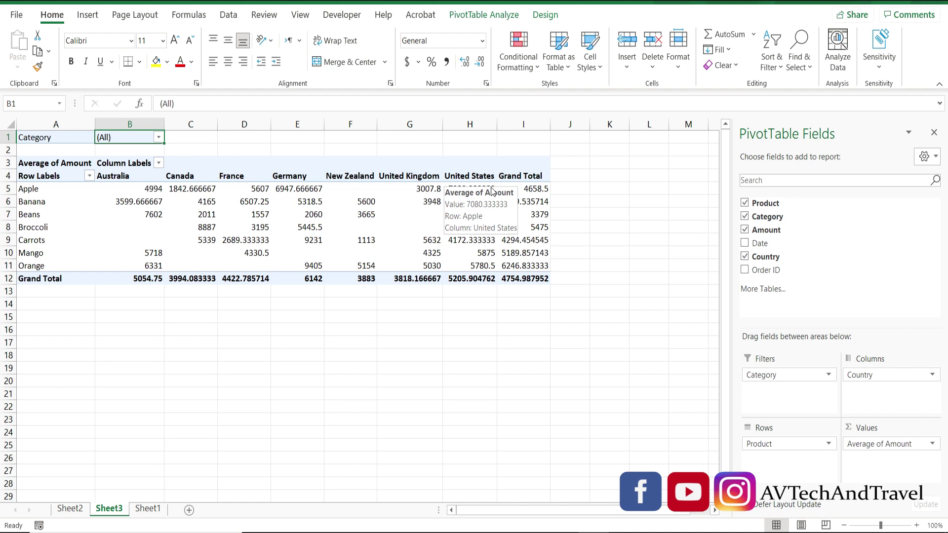
mouse_move(507, 192)
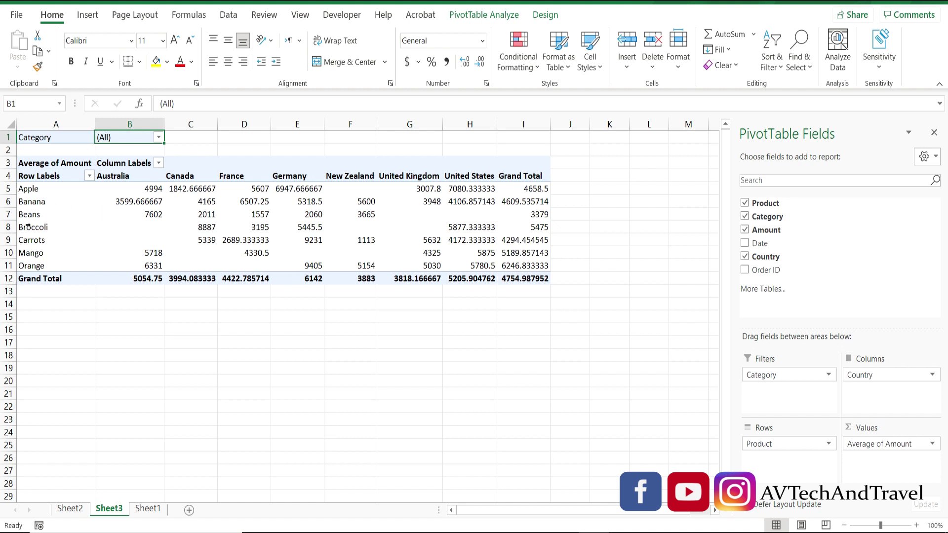
Step: Set the Category filter in B1 to Vegetables
click(159, 137)
click(53, 192)
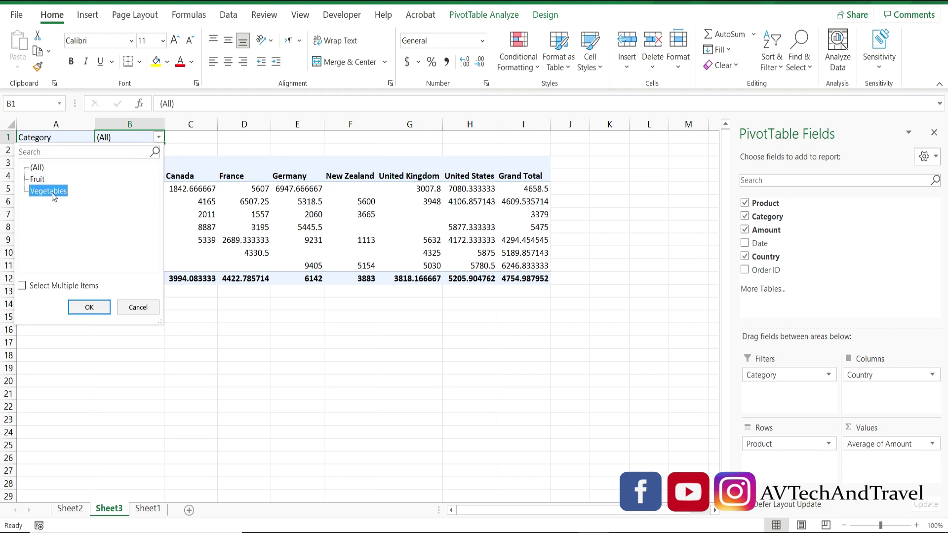
click(93, 312)
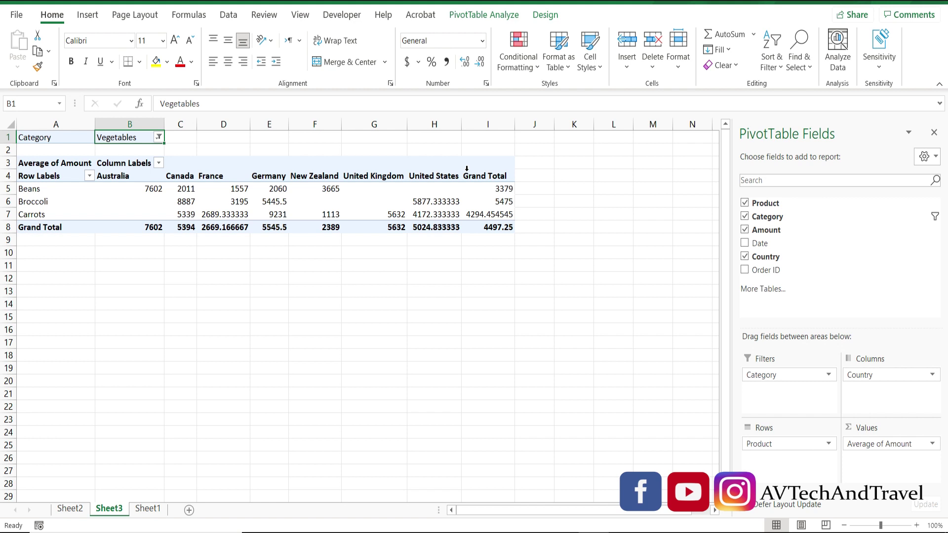
click(86, 16)
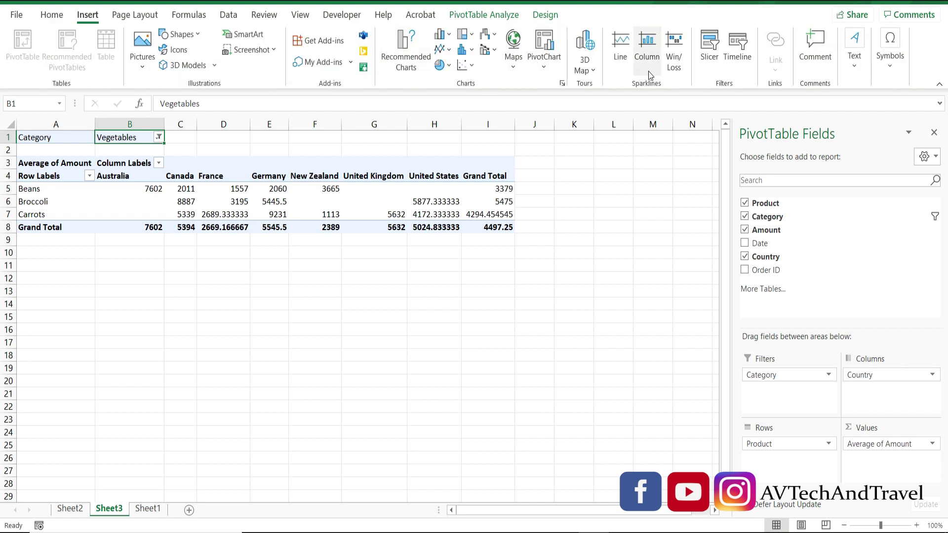
Step: Start a slicer for the pivot and tick Country as its field
click(710, 49)
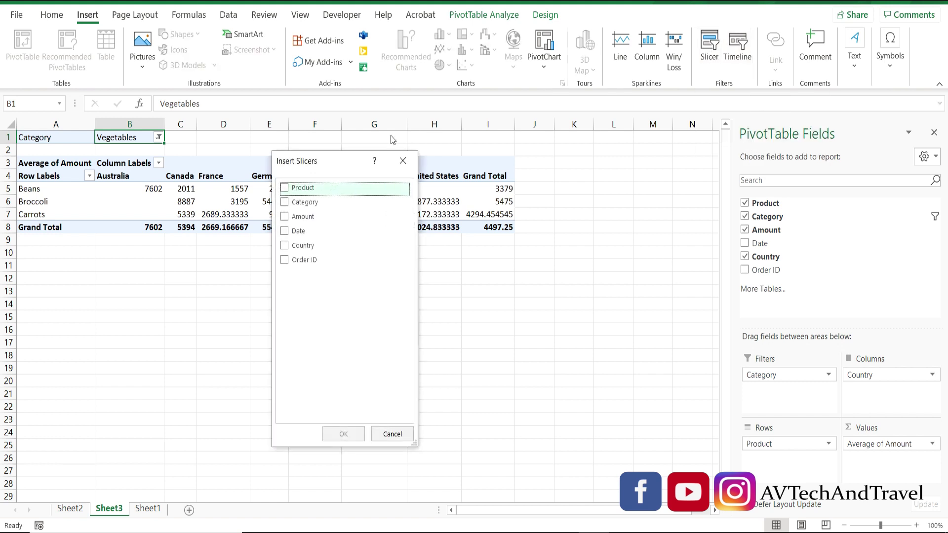
drag(348, 170, 596, 157)
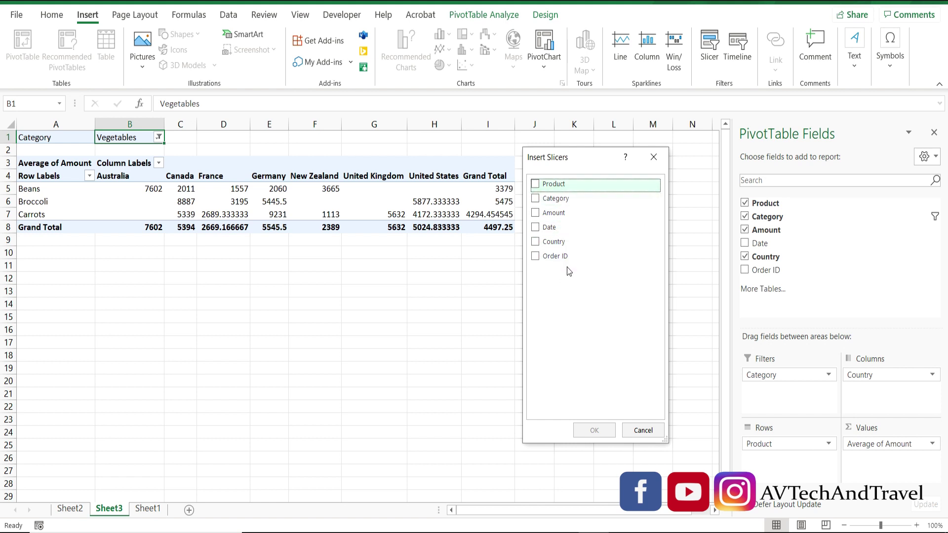
click(538, 242)
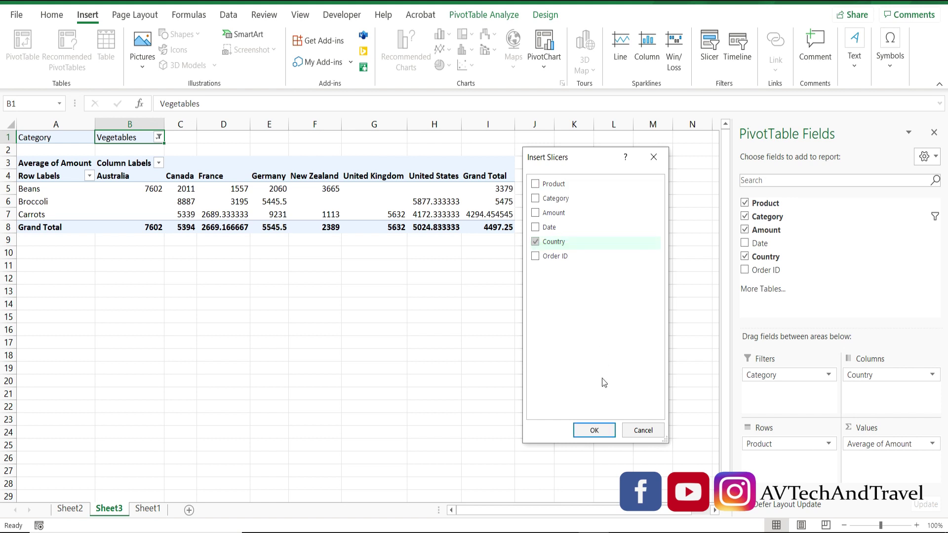
Step: Insert the Country slicer and select United Kingdom and United States in it
click(593, 431)
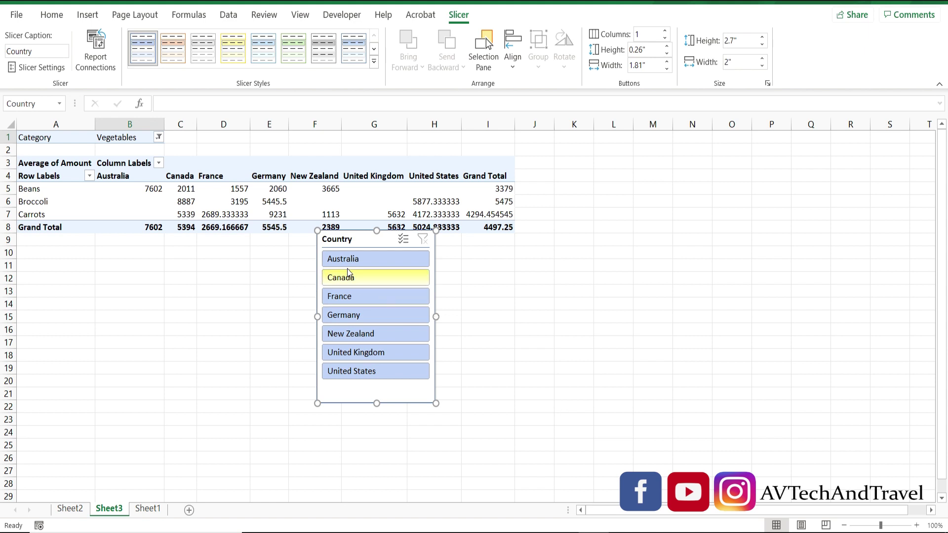
click(365, 354)
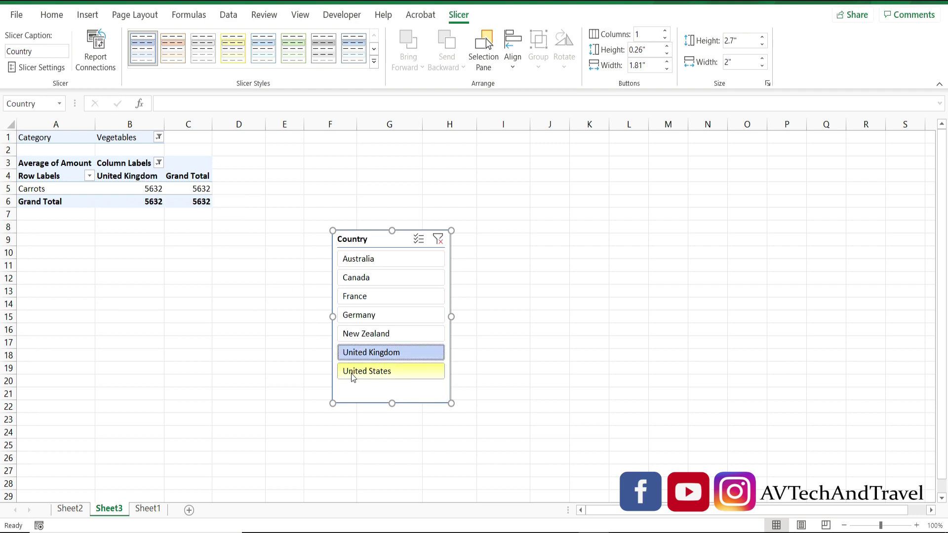
click(367, 374)
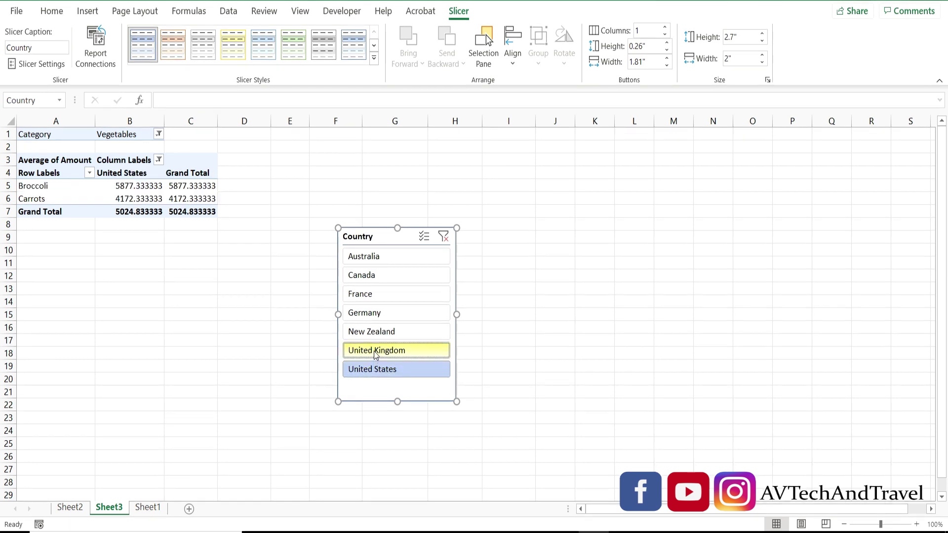
ctrl+click(375, 350)
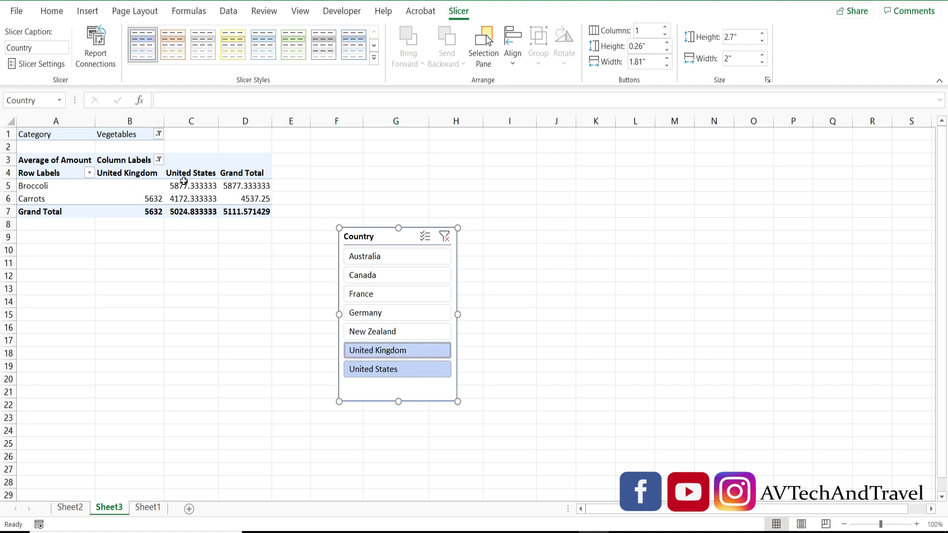
click(331, 213)
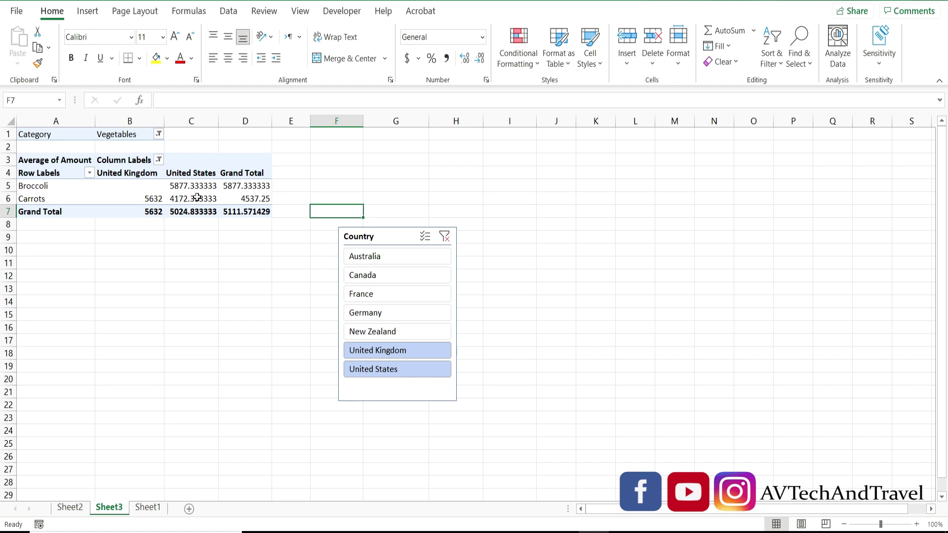
mouse_move(197, 198)
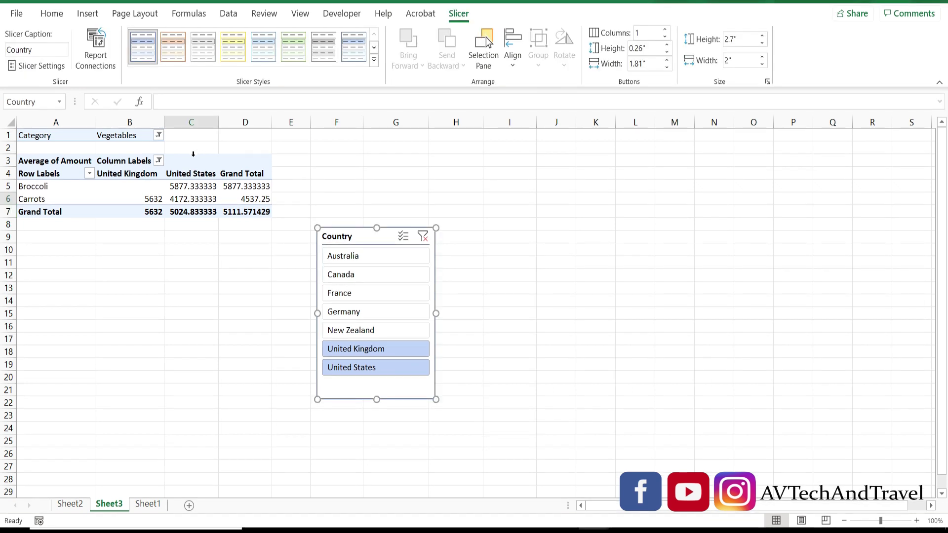
click(157, 162)
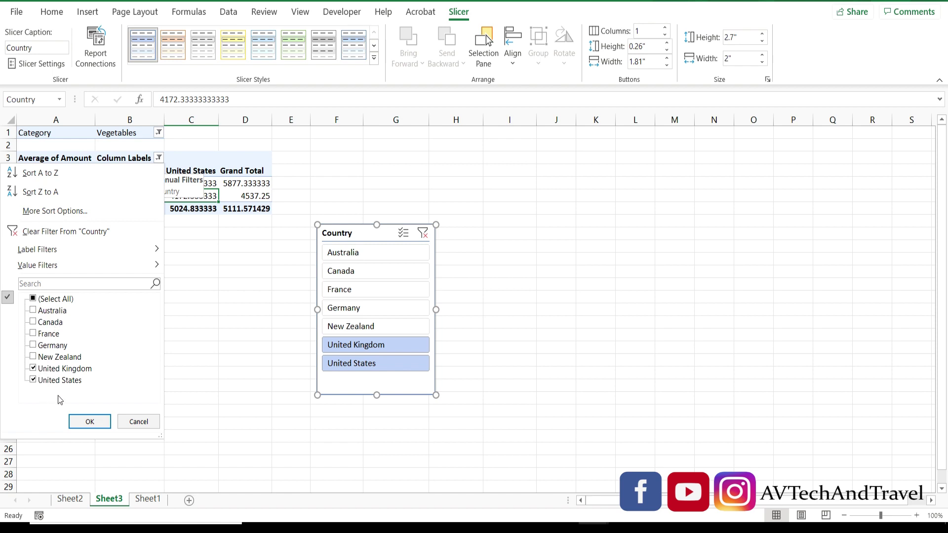
click(129, 421)
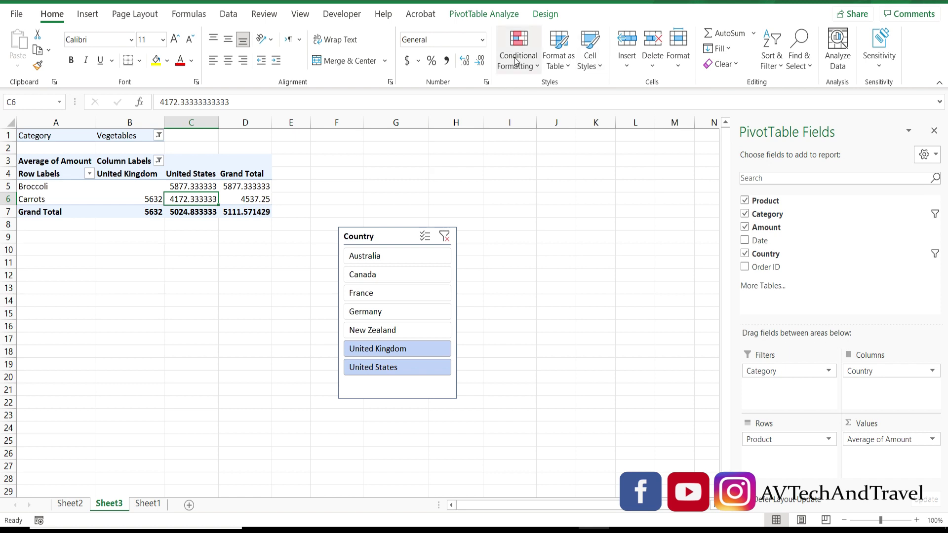
click(88, 18)
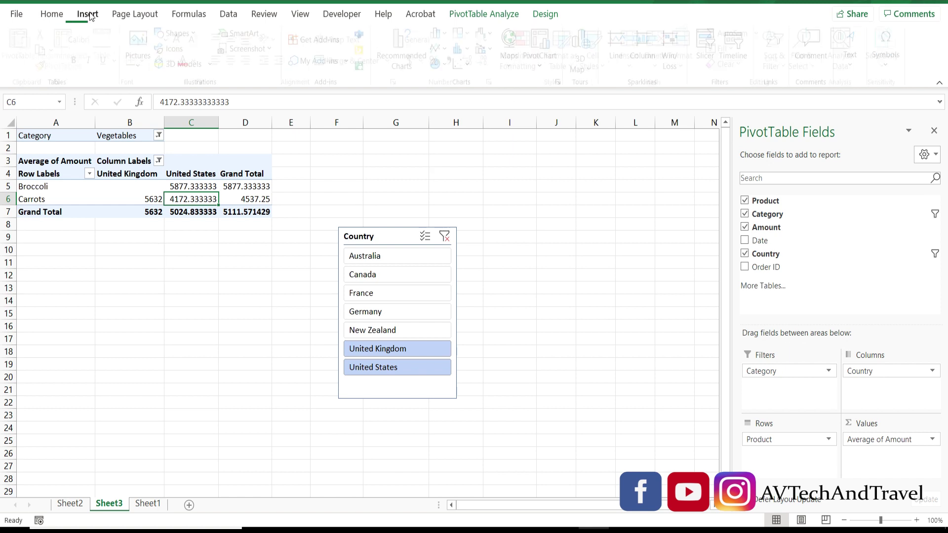
click(709, 47)
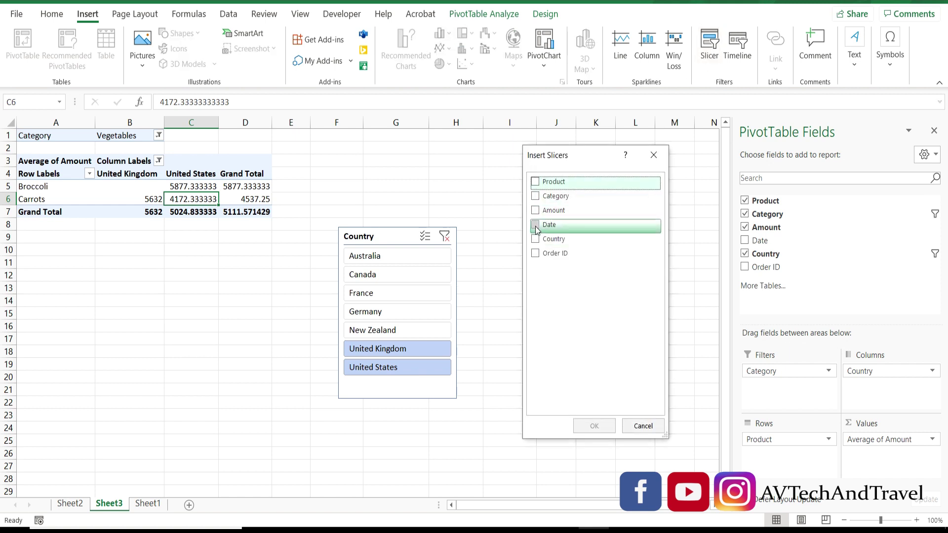
click(535, 226)
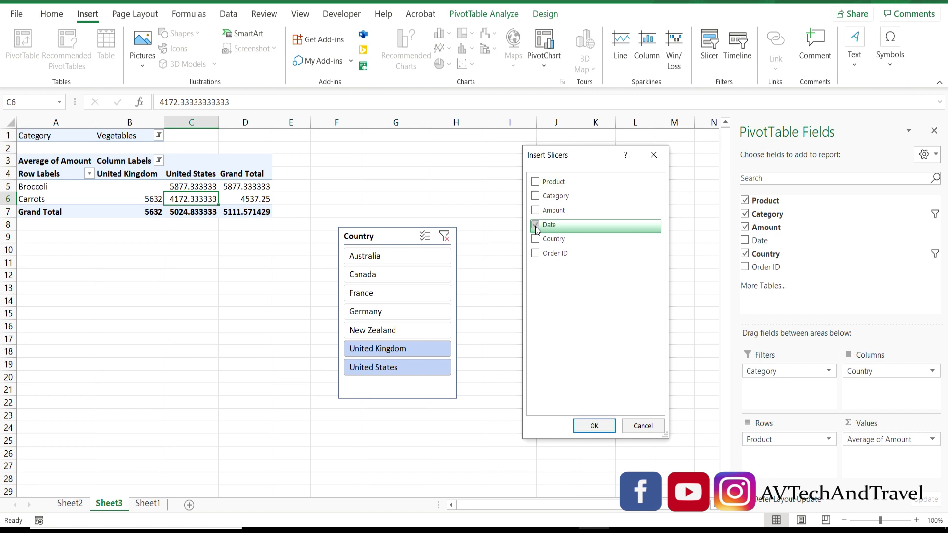
click(595, 426)
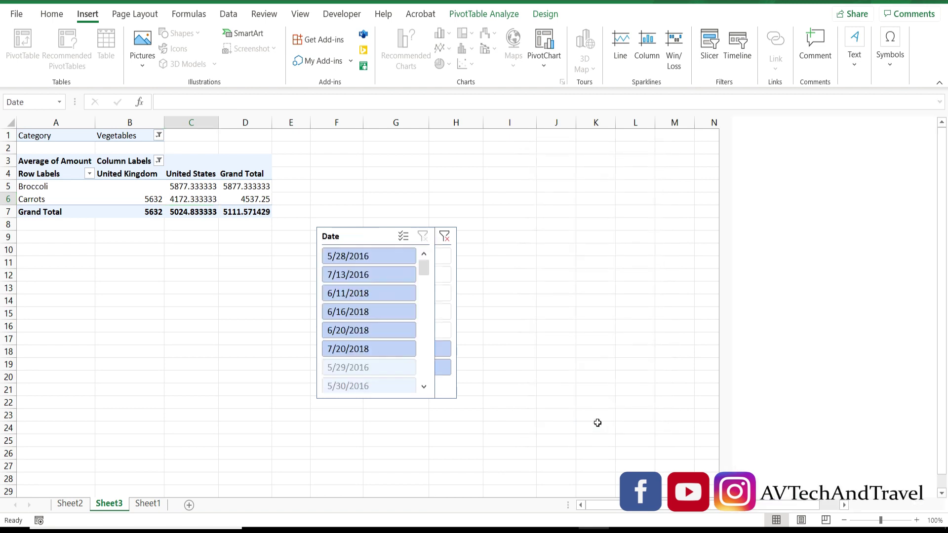
drag(371, 239, 600, 199)
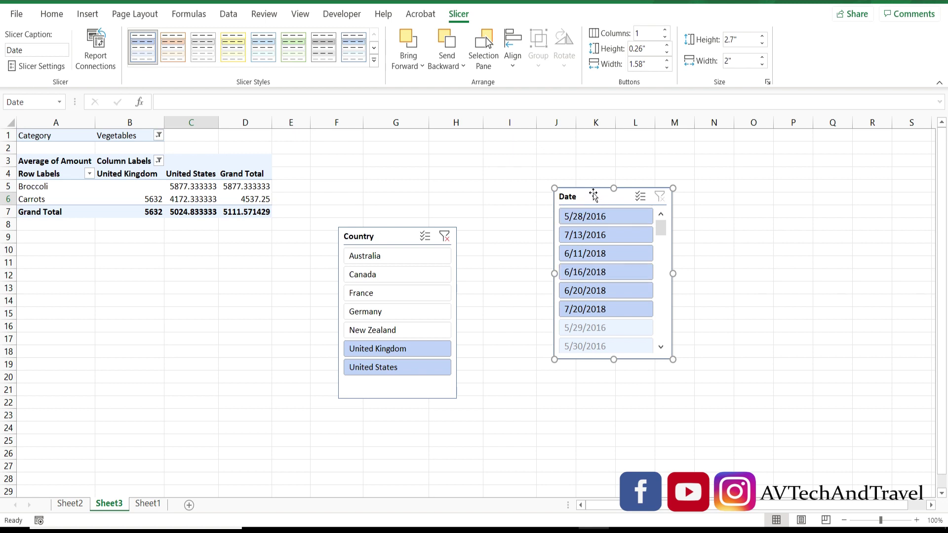
key(Delete)
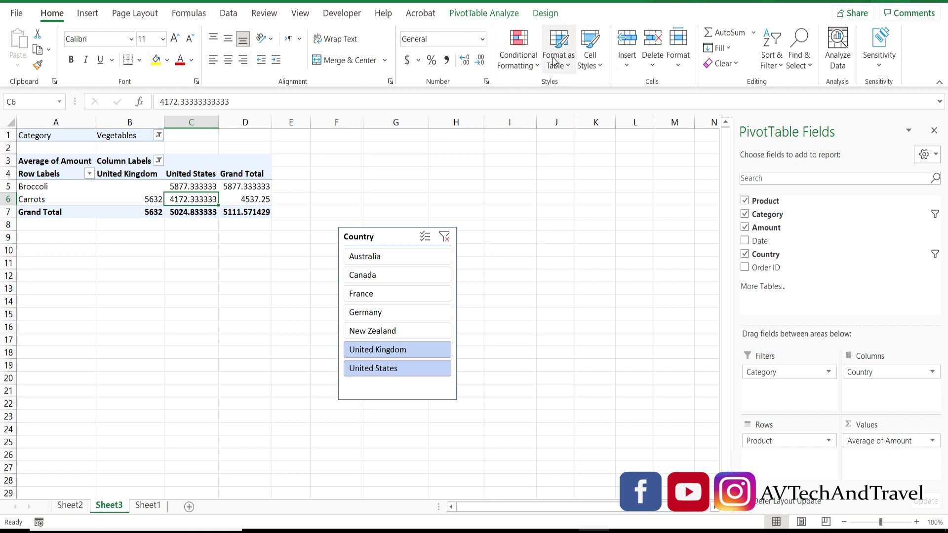
Step: Insert a Clustered Column PivotChart from the pivot table
click(89, 15)
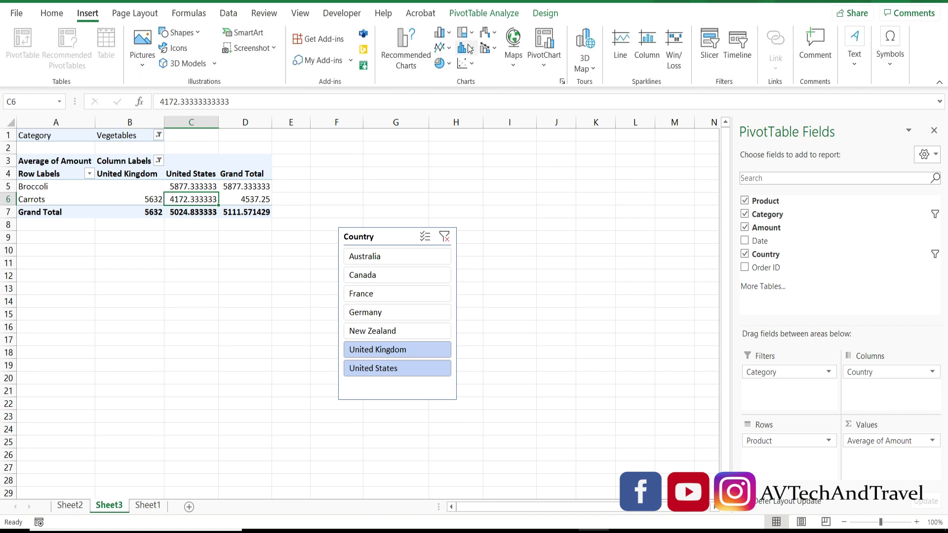
click(545, 47)
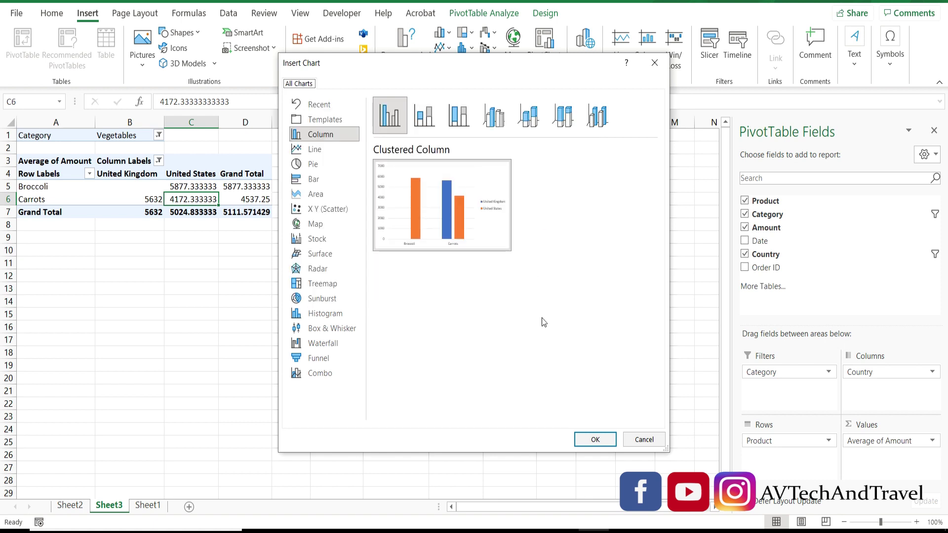
click(594, 439)
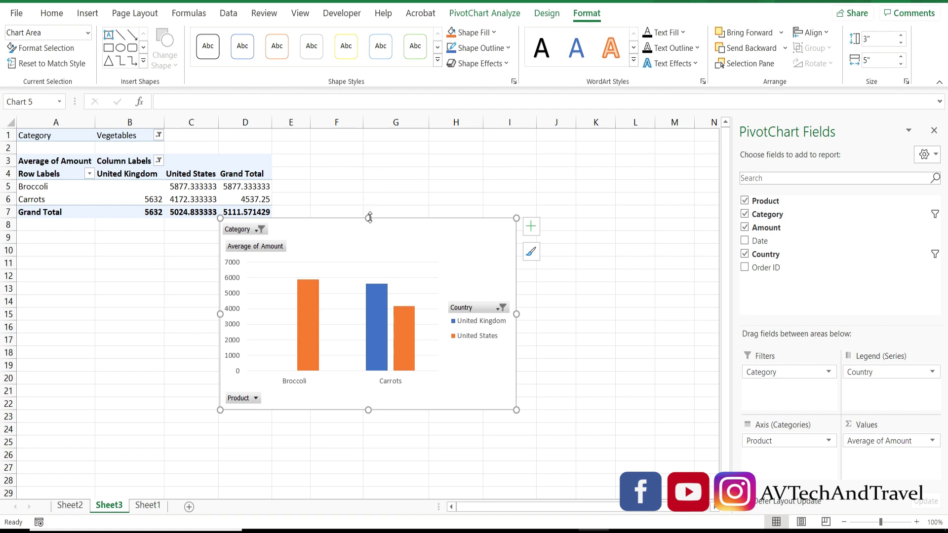
Step: Enlarge the PivotChart up to row 1 and widen it to 7.25 inches
drag(370, 217, 369, 148)
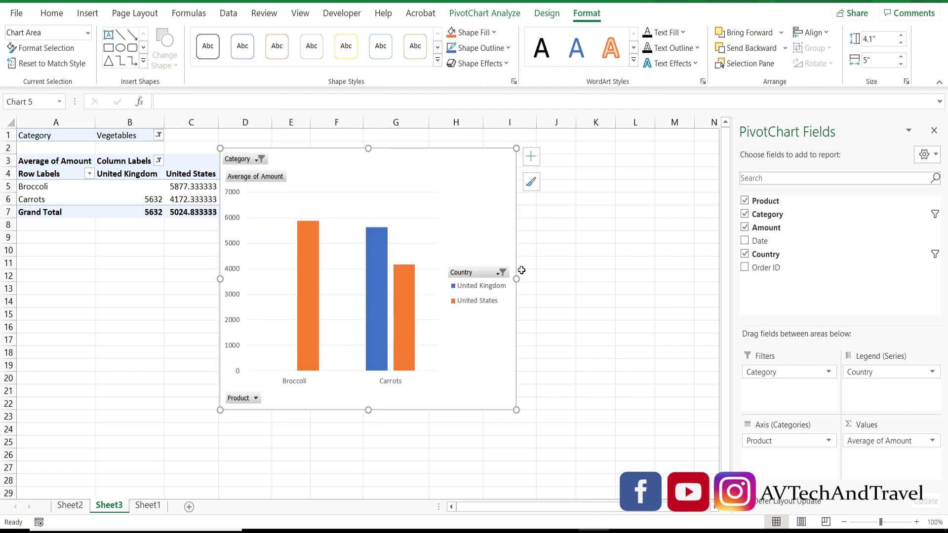
drag(516, 282, 649, 280)
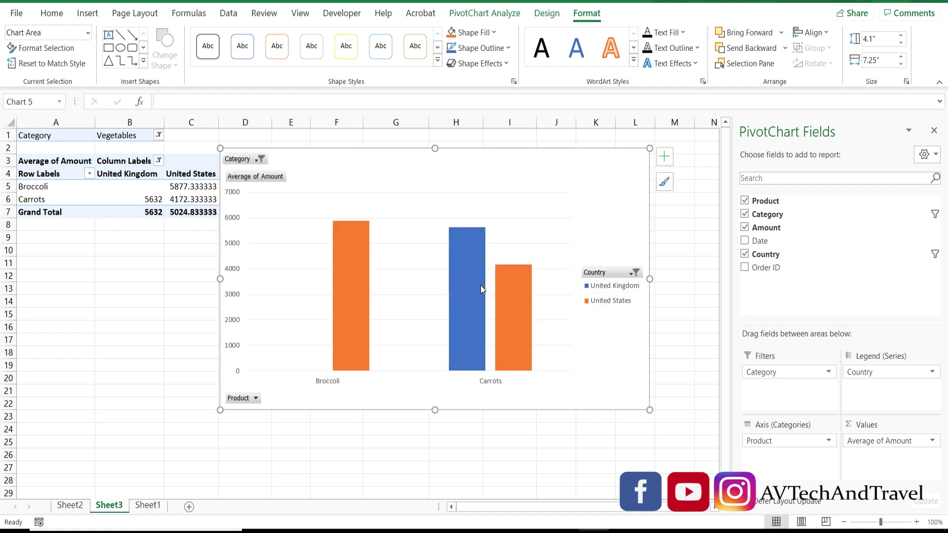
mouse_move(347, 314)
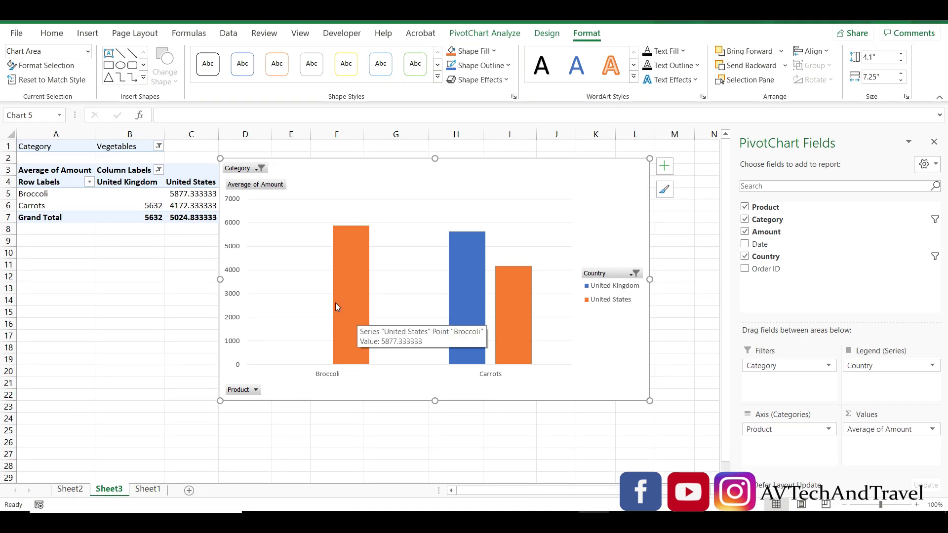
click(254, 389)
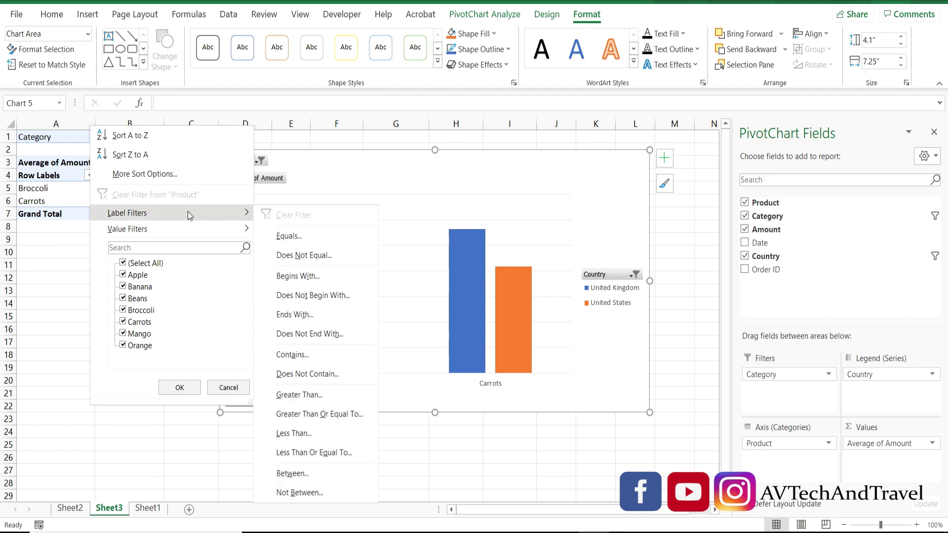
mouse_move(225, 234)
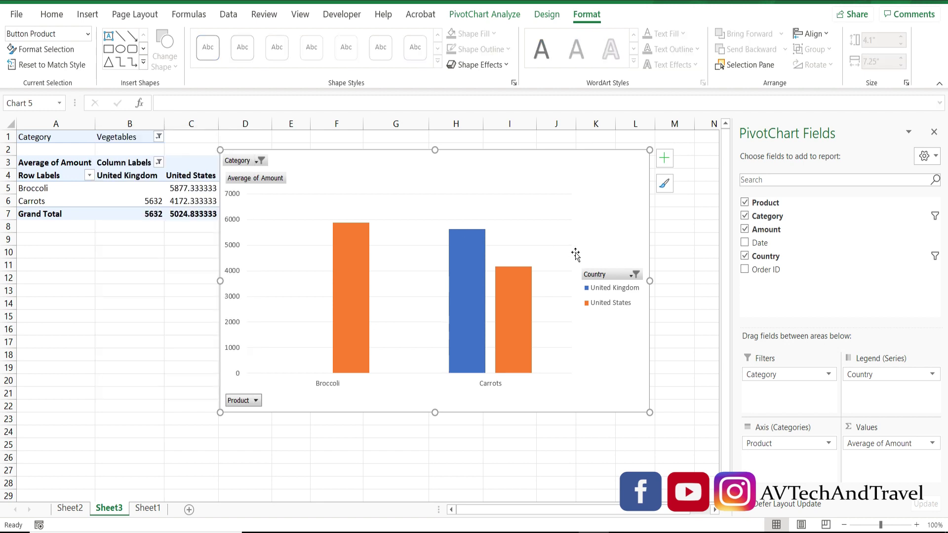
click(628, 275)
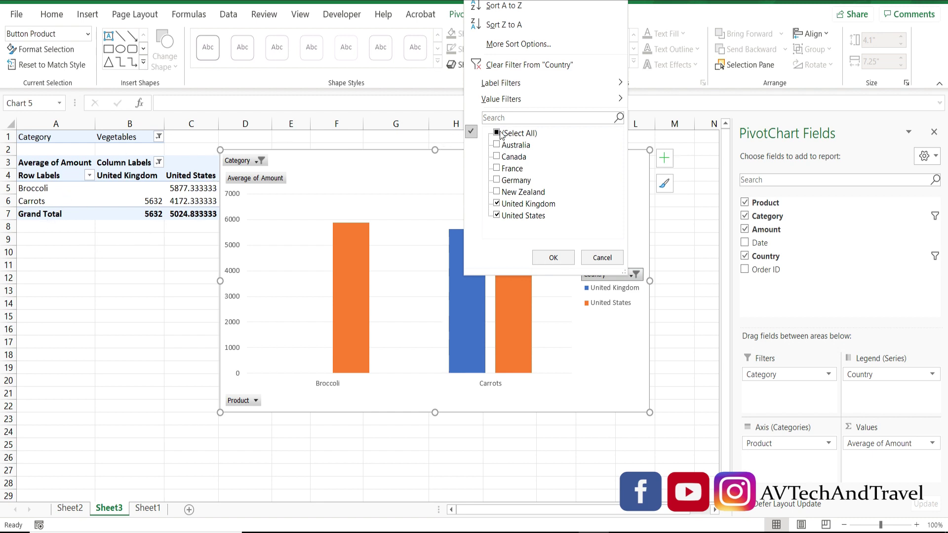
click(602, 257)
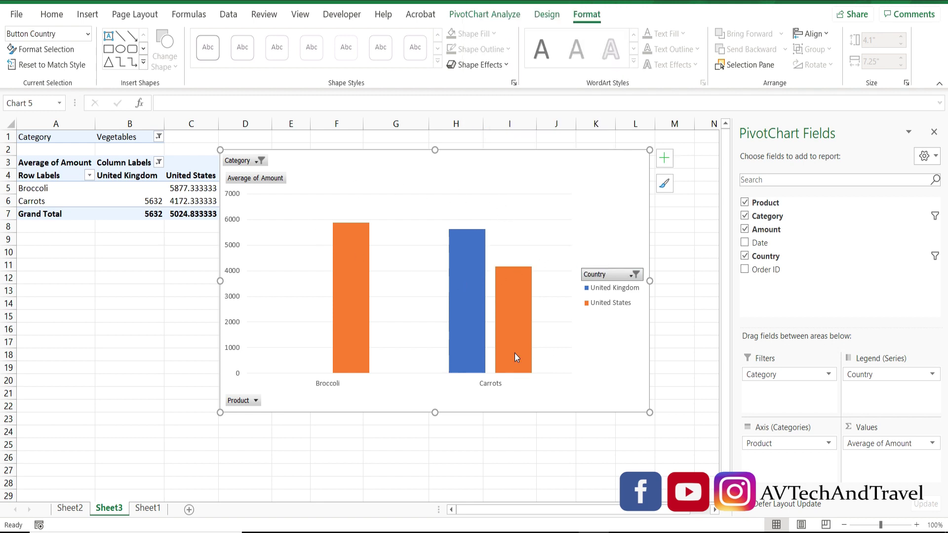
Step: Shorten the PivotChart to start at row 10 and paste a copy of the Vegetables PivotTable at A15
mouse_move(497, 368)
drag(434, 150, 435, 251)
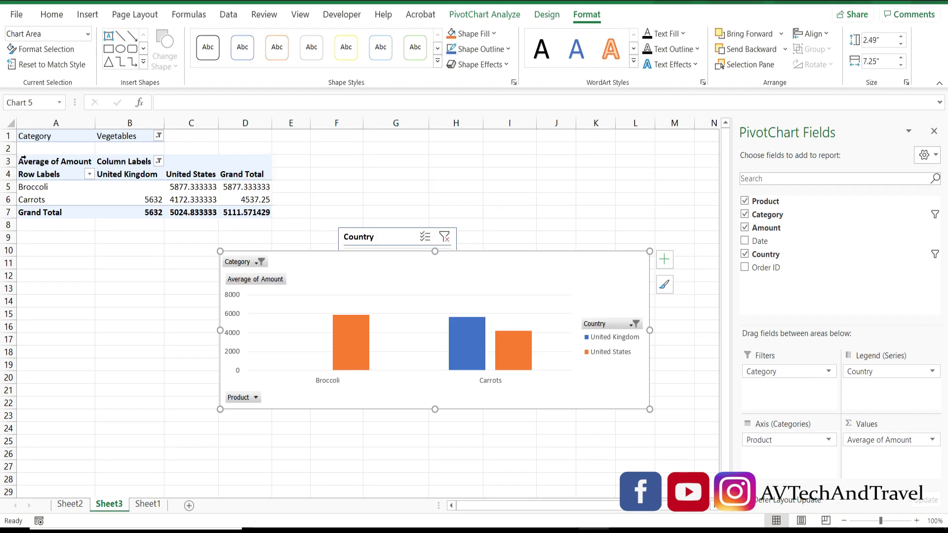
click(23, 158)
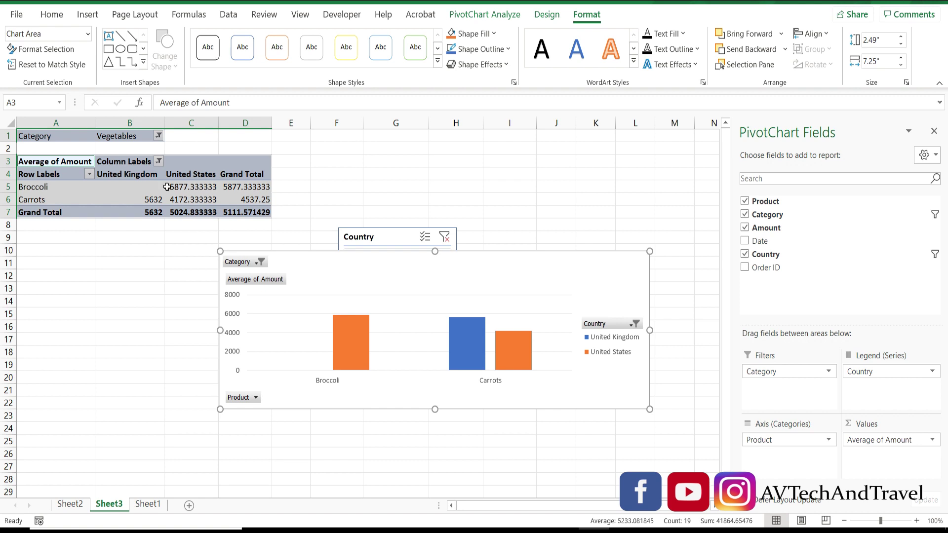
mouse_move(167, 187)
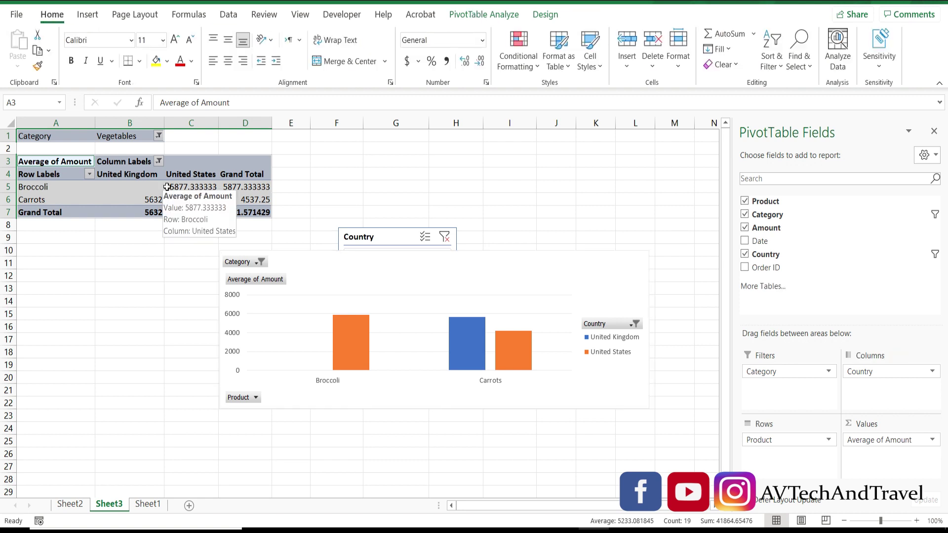
key(ctrl+c)
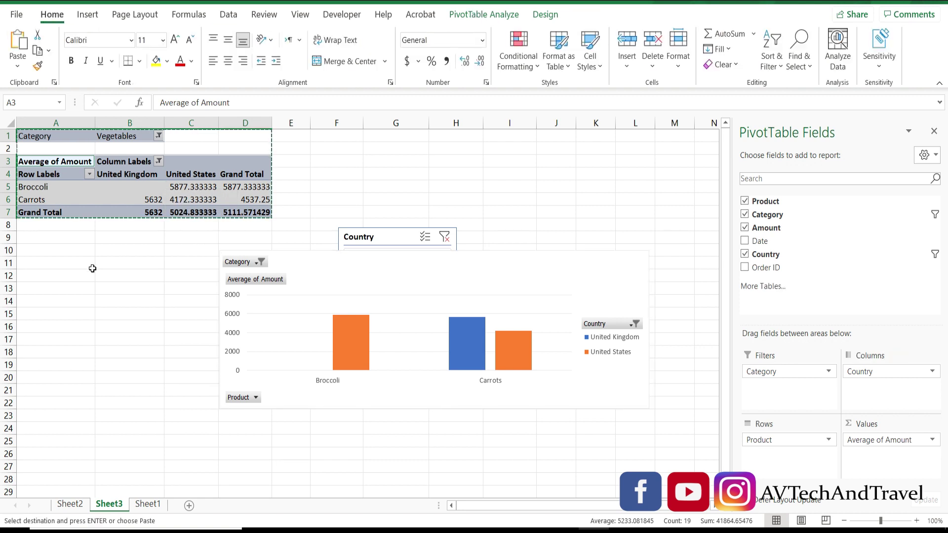
click(71, 311)
key(ctrl+v)
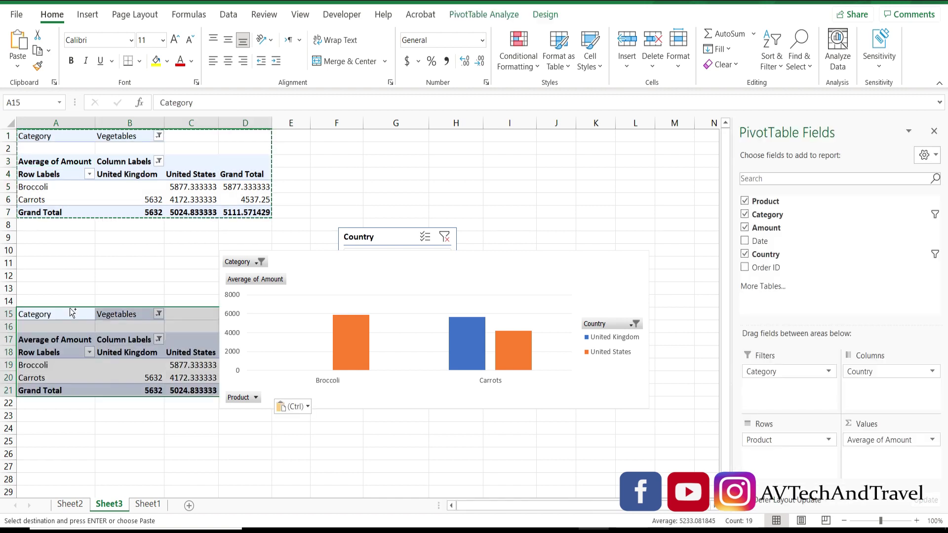
Step: Move the PivotChart lower and further right, beside the pasted pivot copy
click(126, 262)
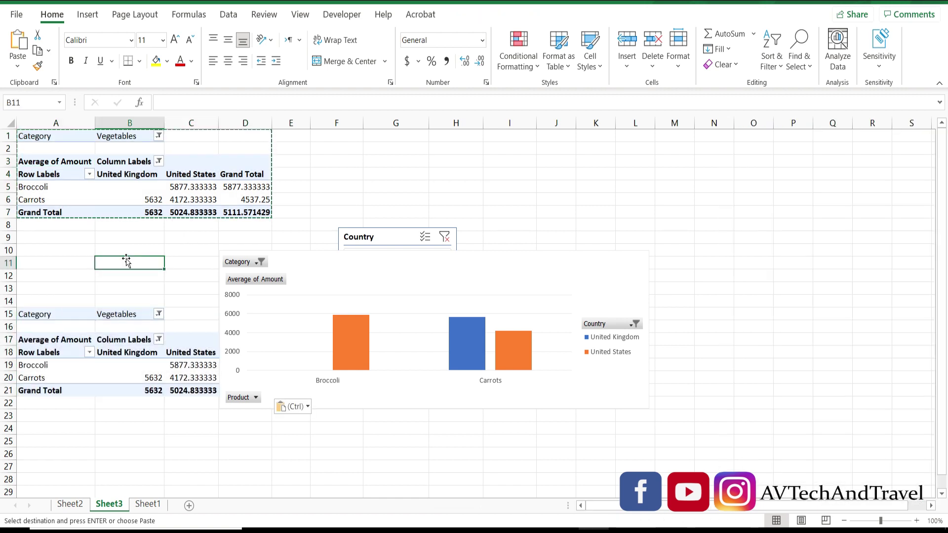
drag(314, 259, 456, 319)
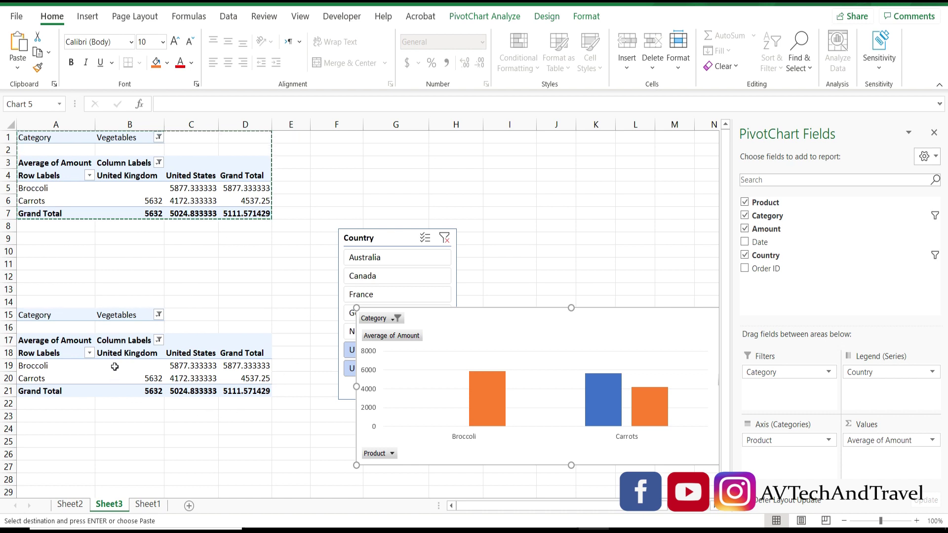
mouse_move(115, 366)
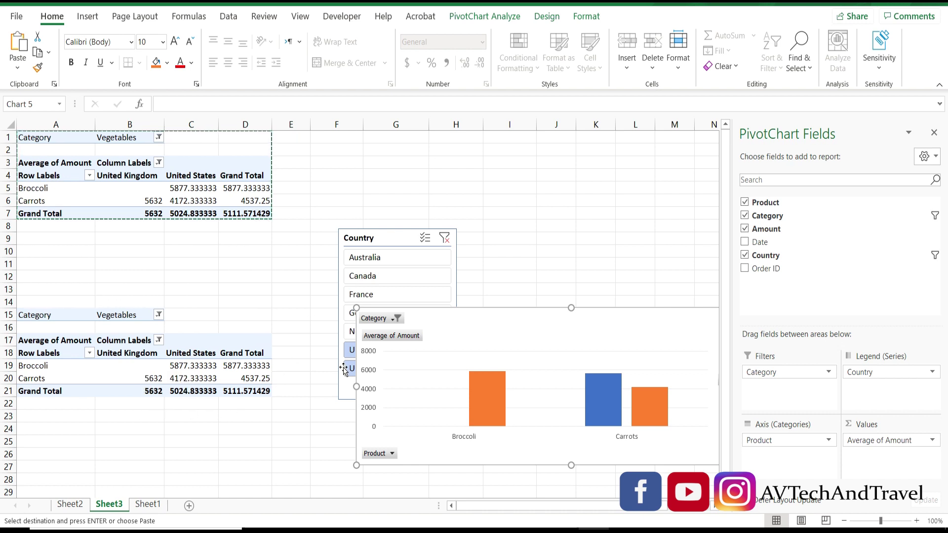